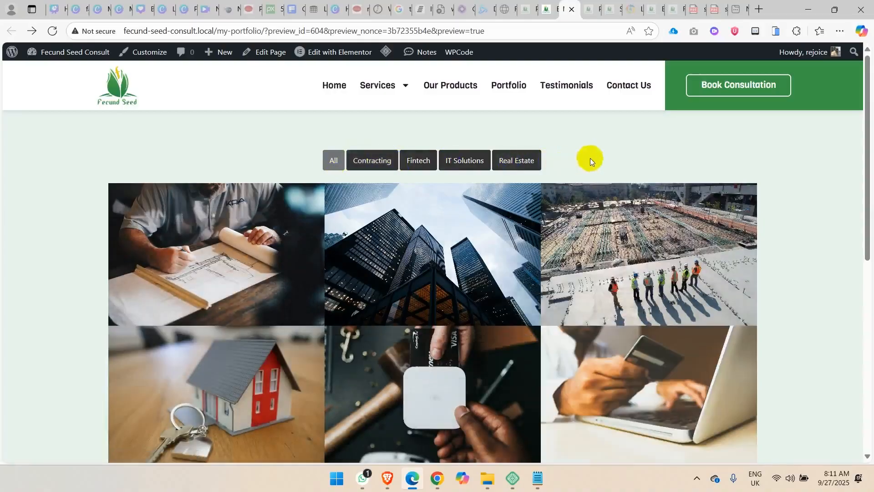
Filter the finished portfolio page by Fintech, Real Estate and IT Solutions, and return to showing all projects.
click(418, 160)
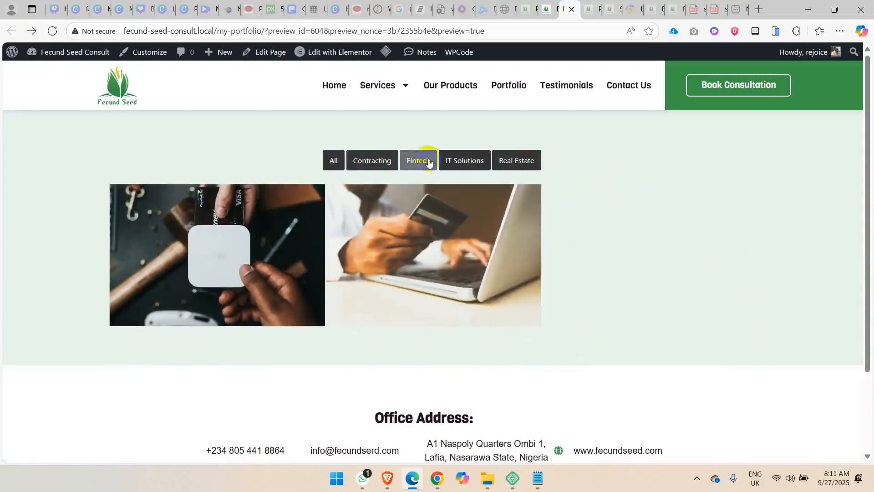
click(454, 160)
click(504, 160)
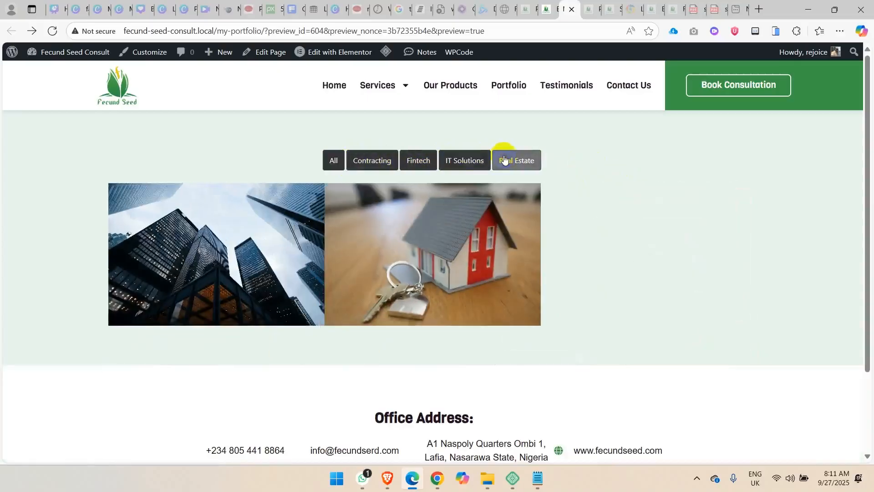
click(455, 160)
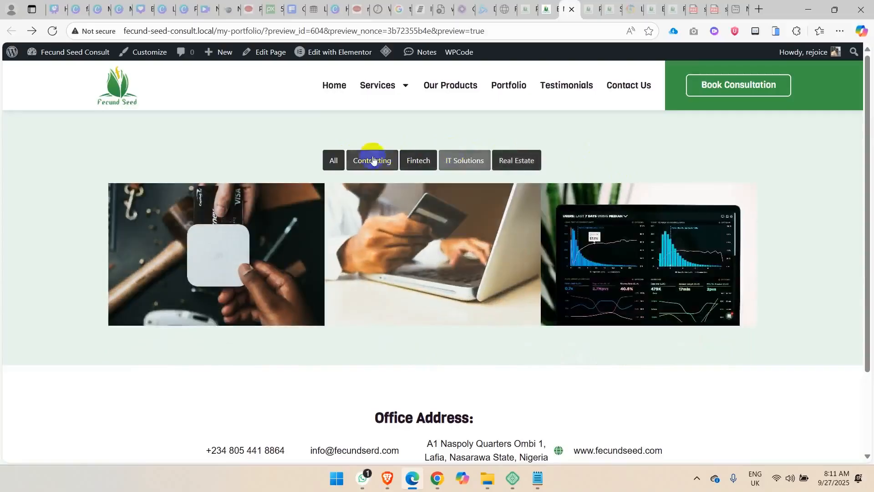
click(343, 164)
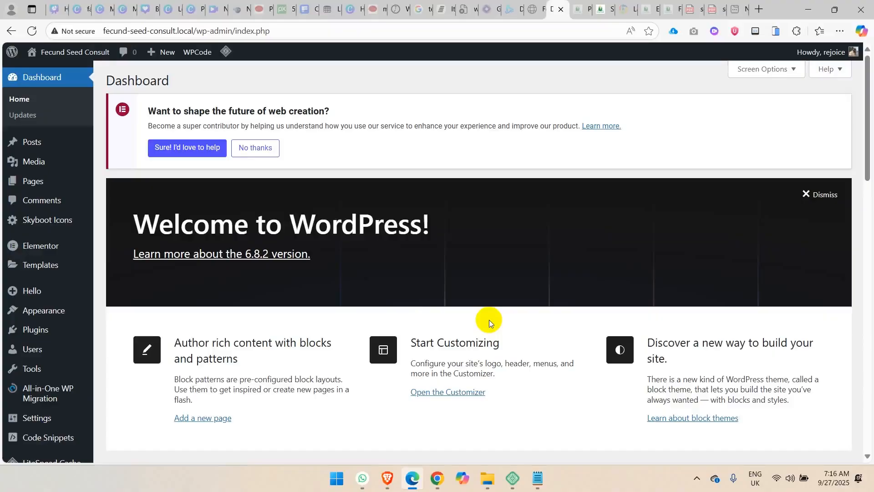
Search the plugins available to add for "portfolio for elementor".
mouse_move(73, 334)
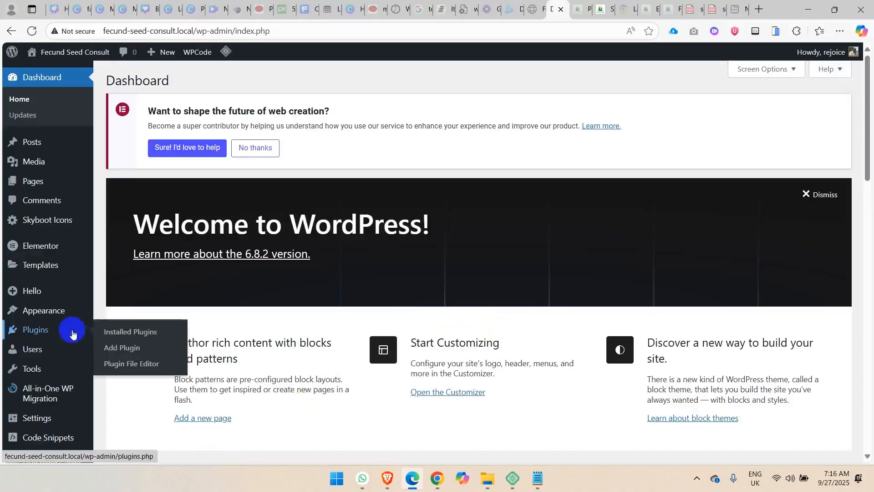
click(121, 347)
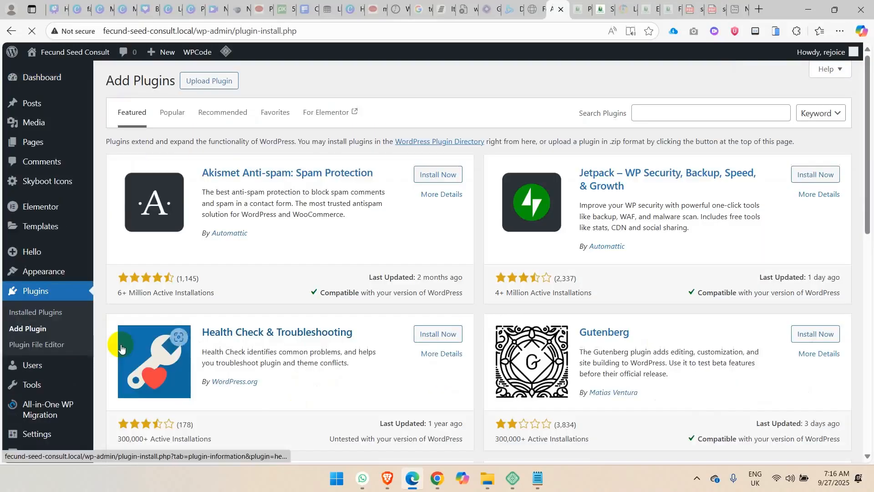
click(677, 112)
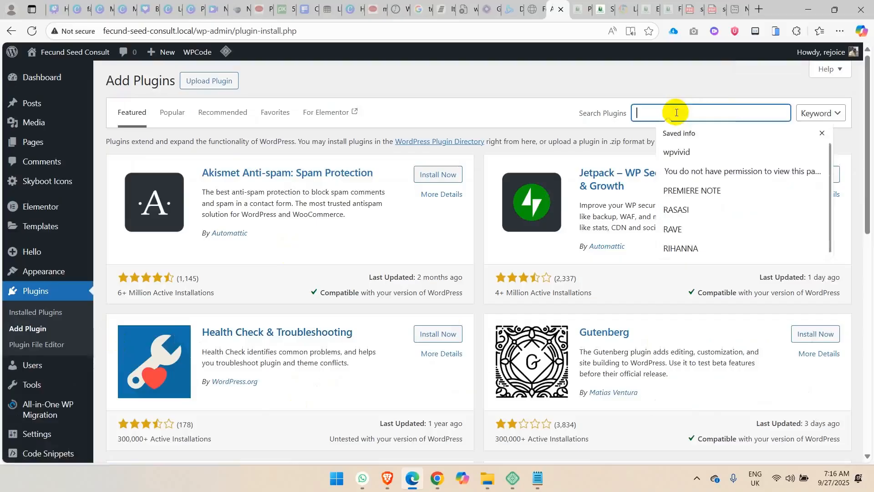
text(portfolio for elementor)
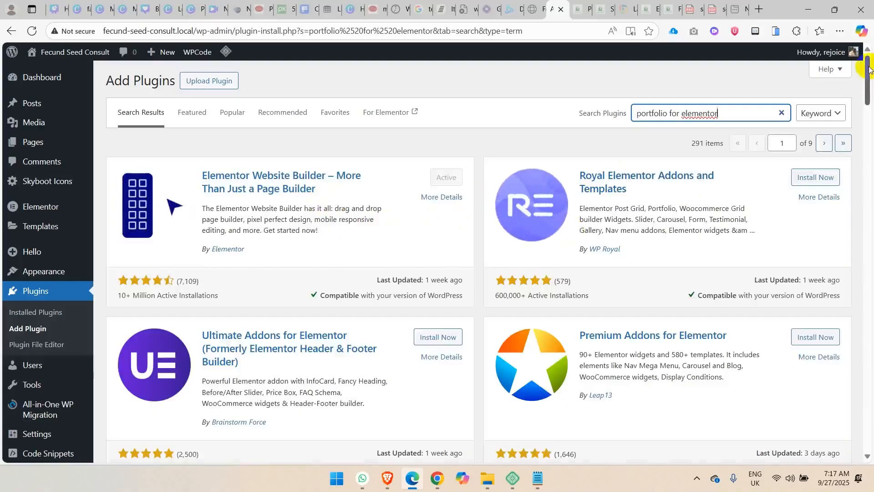
Activate the "Portfolio for Elementor & Image Gallery | PowerFolio" plugin and skip its update notification opt-in.
drag(870, 69, 869, 120)
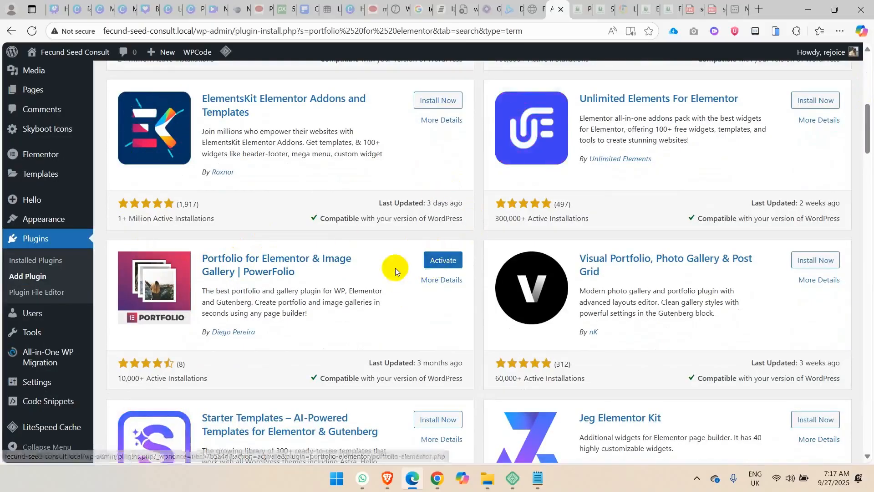
click(443, 261)
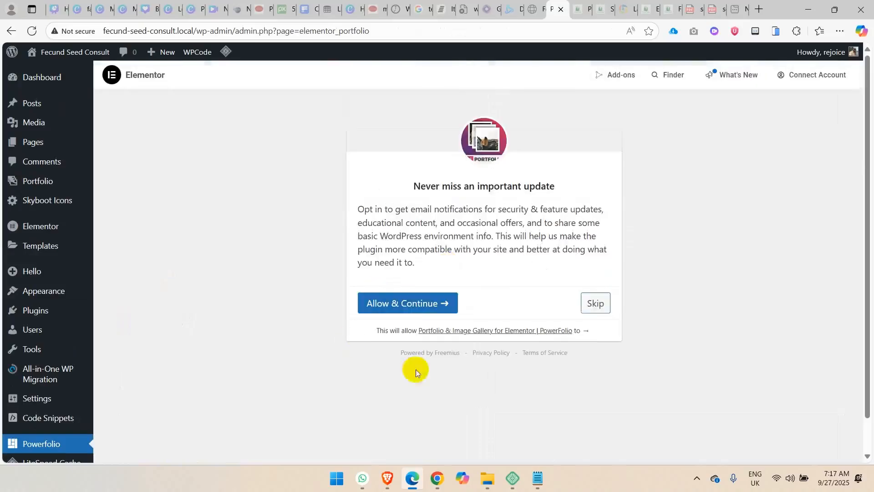
click(608, 304)
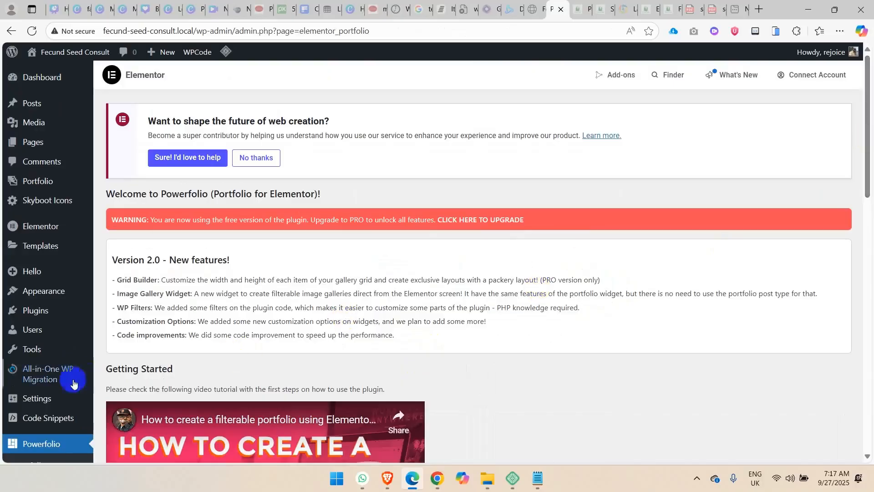
Open the site's permalink settings and go through the page to its end.
mouse_move(46, 400)
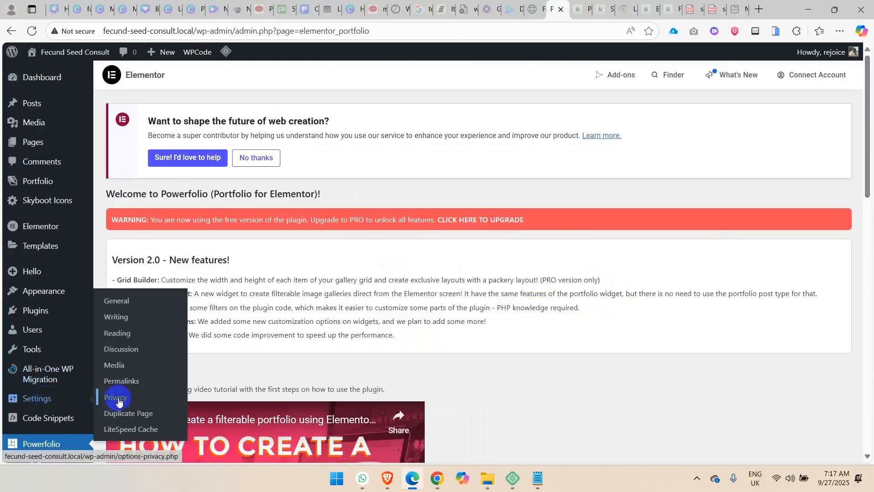
click(139, 379)
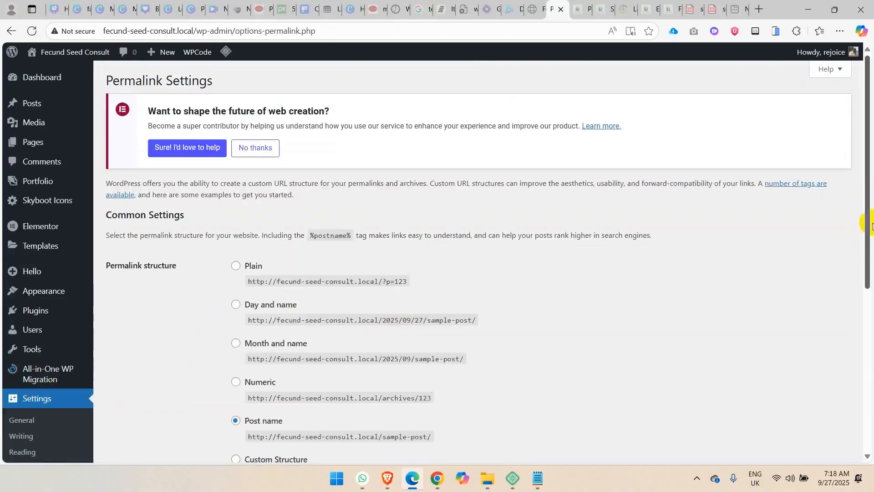
drag(869, 233, 868, 395)
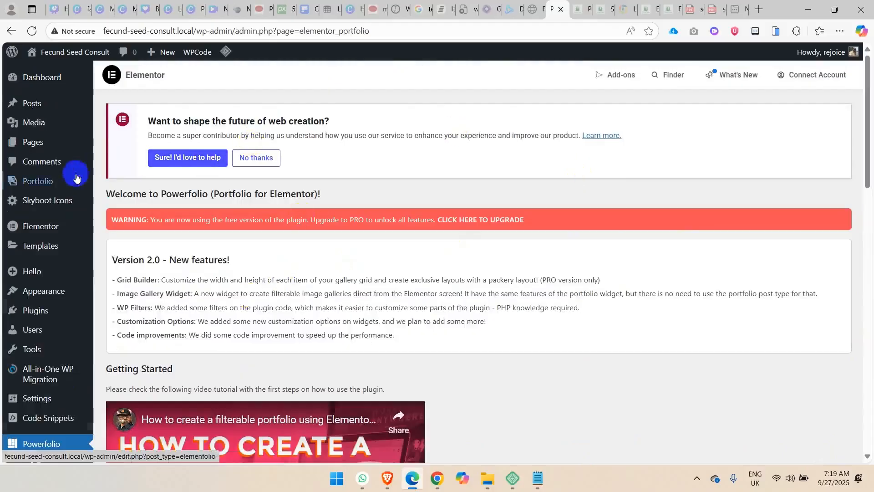
Open the list of portfolio items and look over its title, category and date columns.
mouse_move(49, 183)
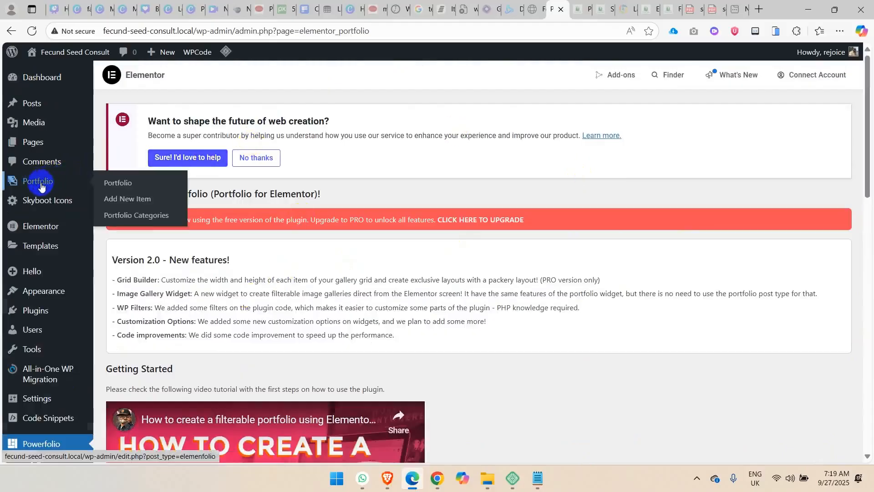
click(121, 181)
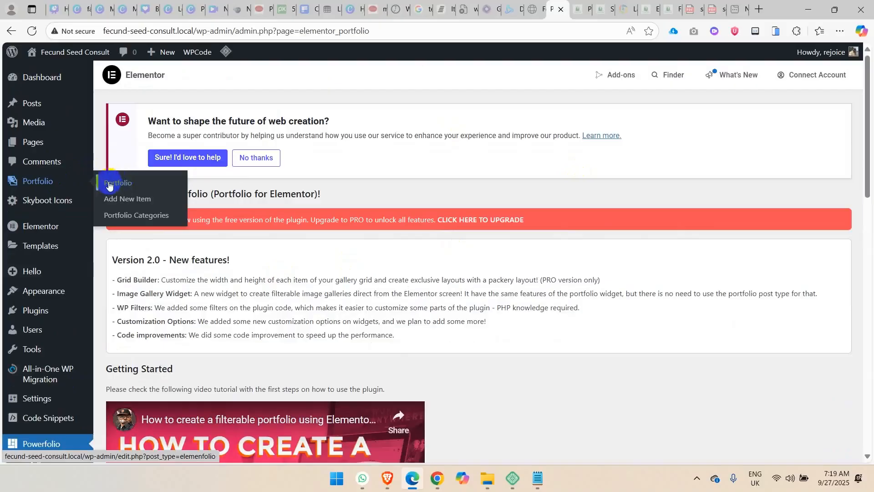
click(109, 183)
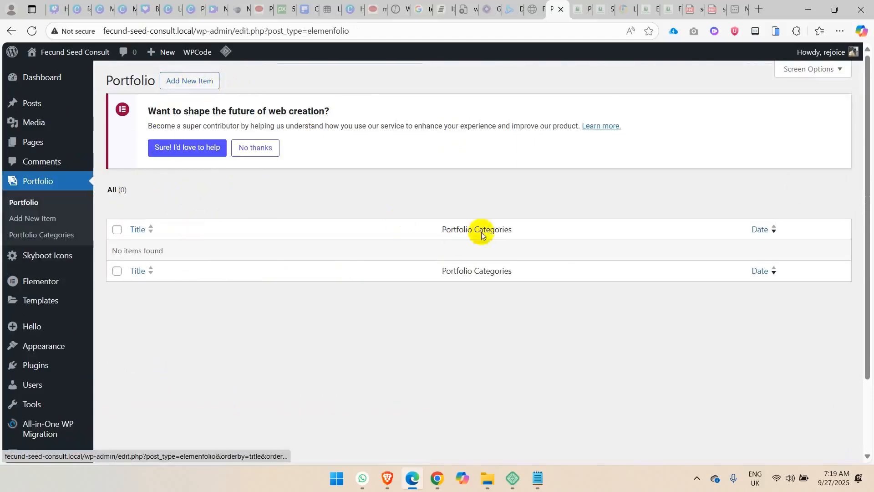
scroll(865, 119, down, 3)
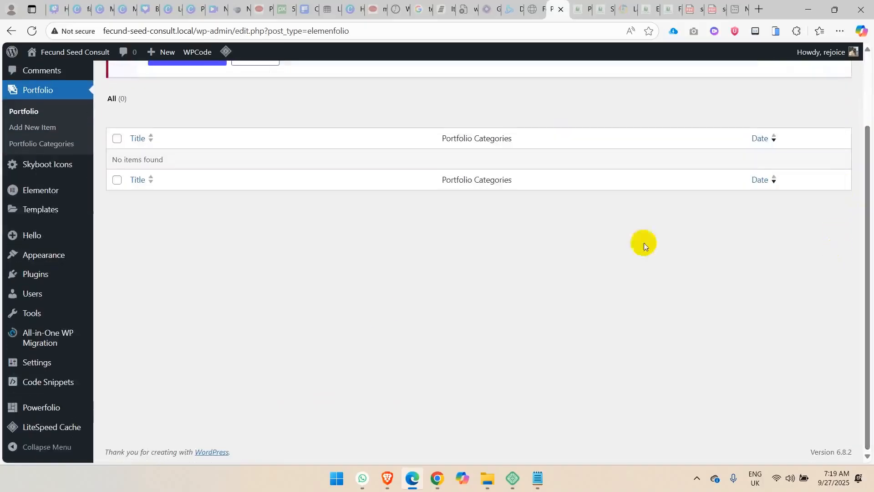
Open the Powerfolio plugin page and examine its color scheme setting and shortcode options.
mouse_move(43, 414)
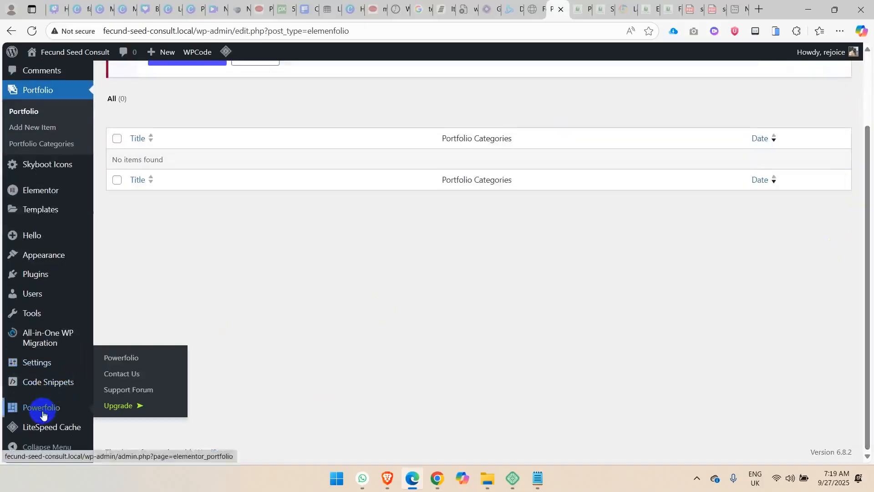
click(117, 361)
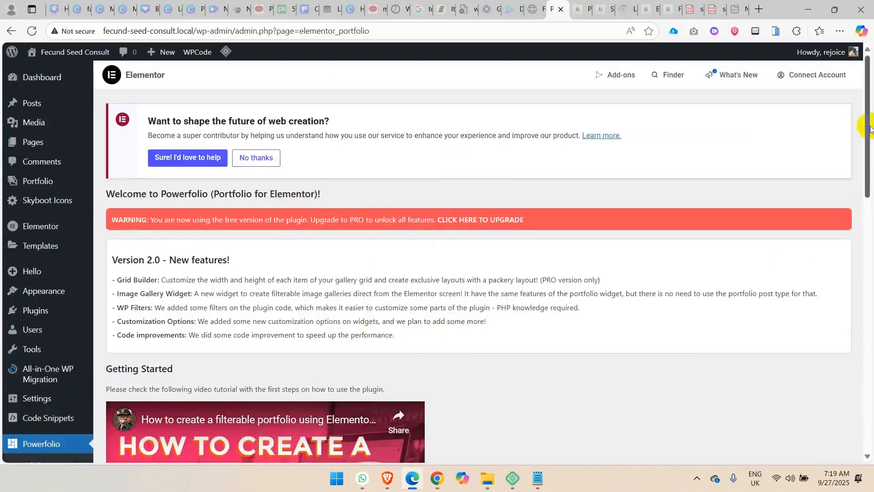
drag(867, 120, 864, 326)
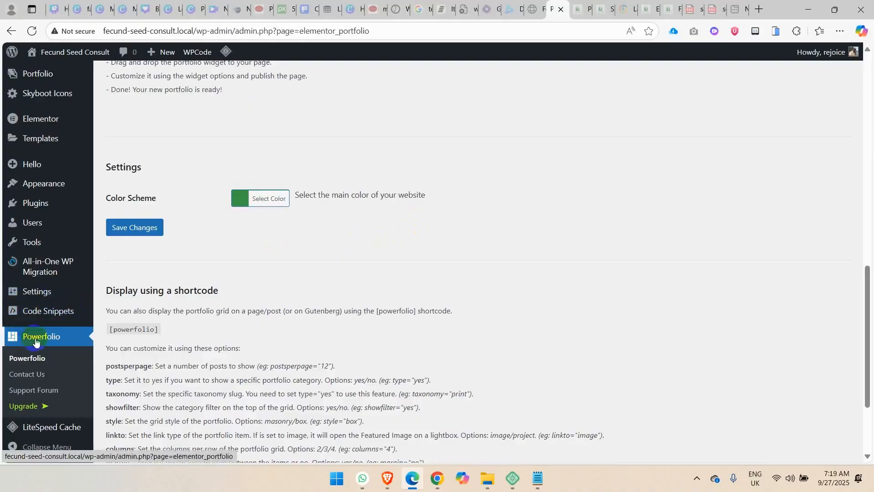
Add a new portfolio item titled "Cloud Migration Services", copying the title from the project list in Notepad.
mouse_move(40, 75)
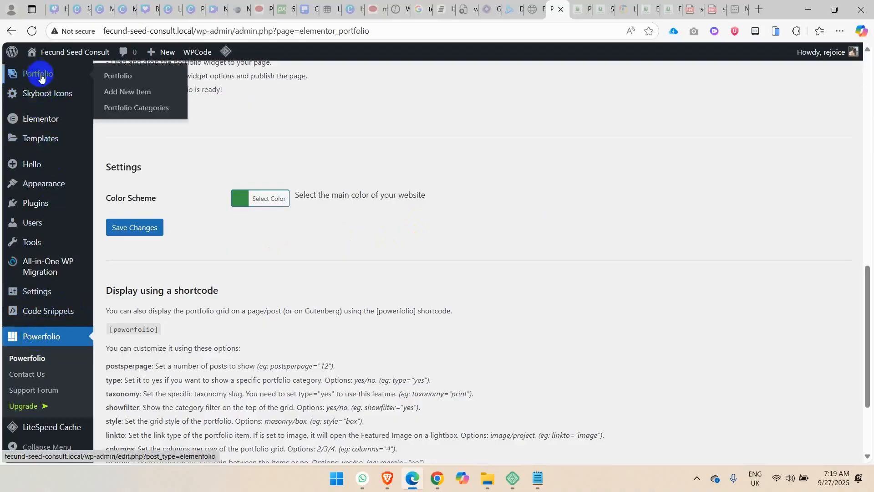
click(116, 78)
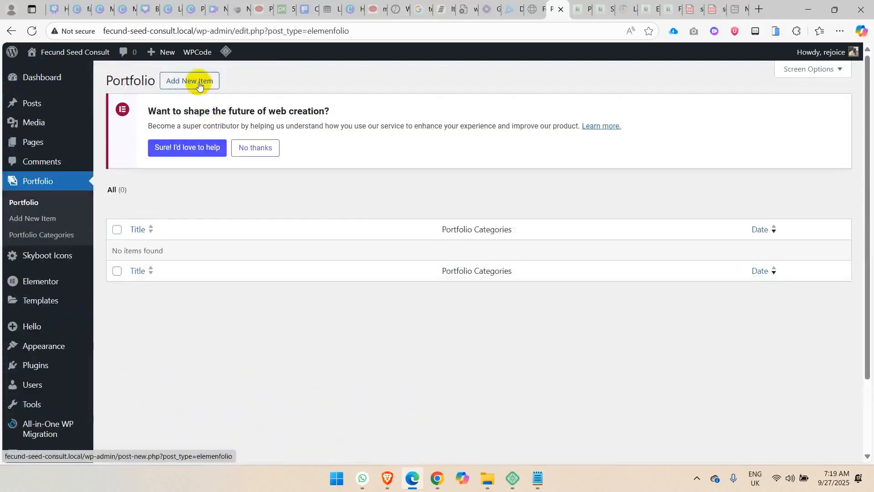
click(199, 86)
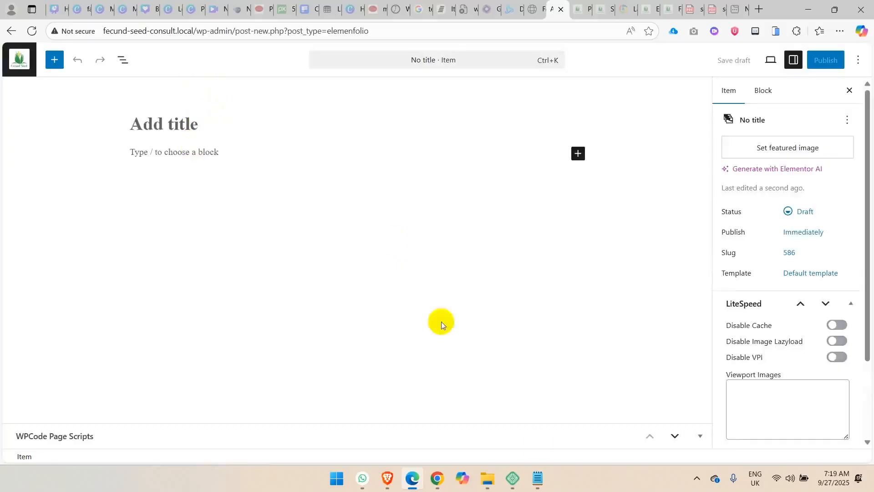
click(538, 478)
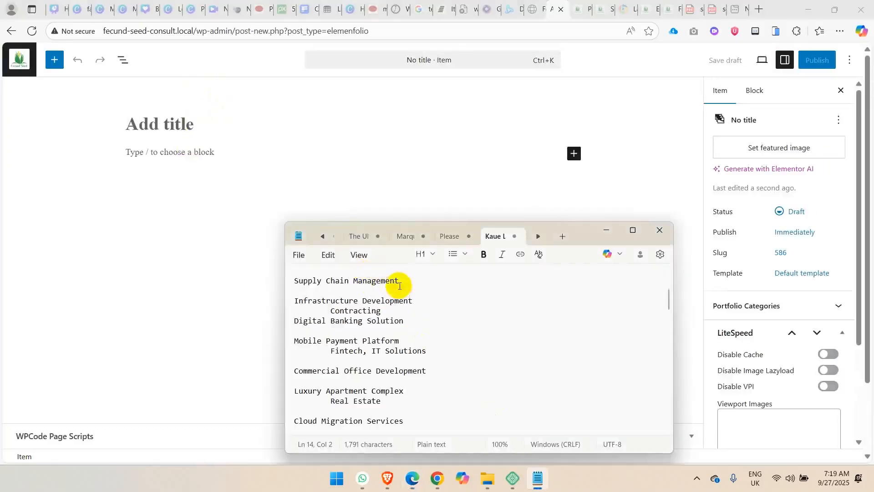
drag(400, 281, 289, 281)
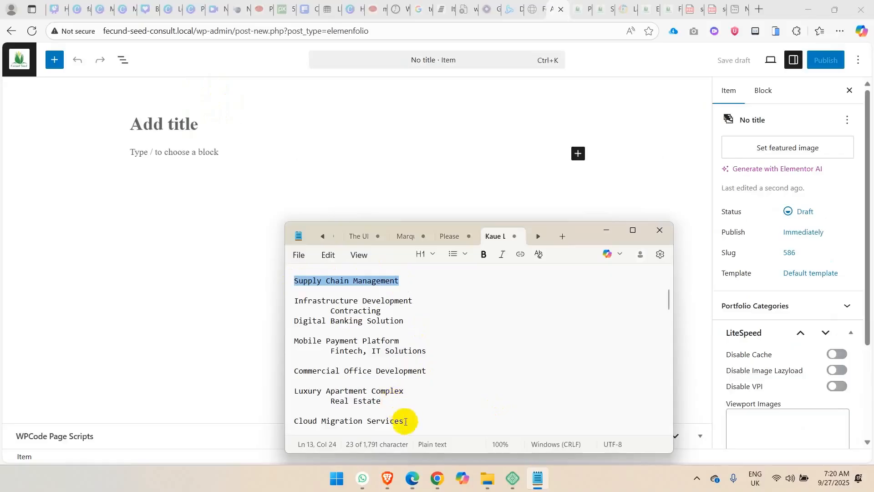
drag(405, 421, 292, 424)
key(ctrl+c)
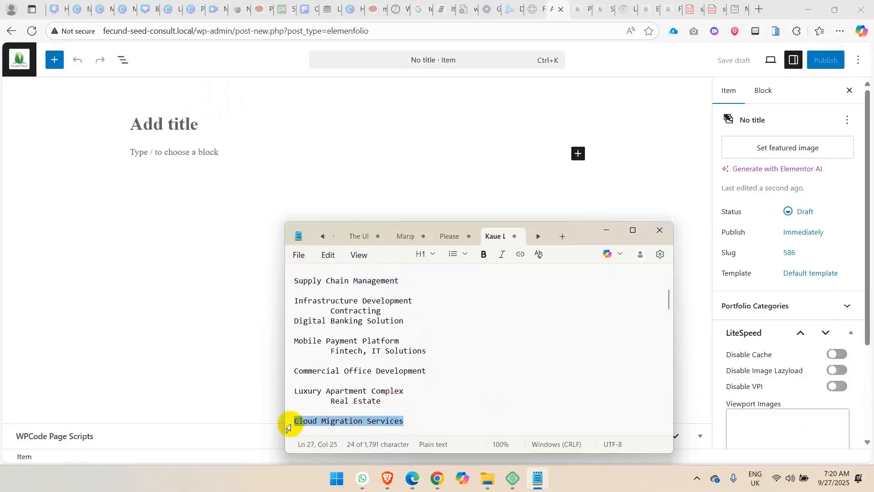
click(190, 121)
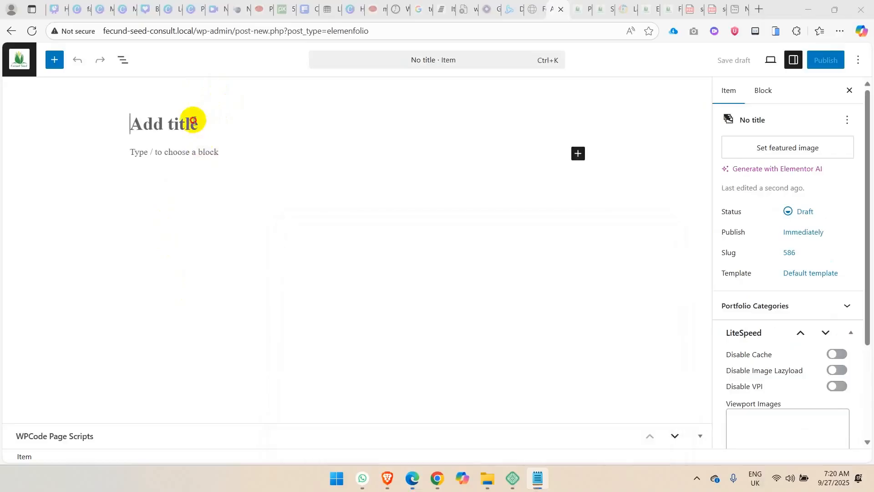
key(ctrl+v)
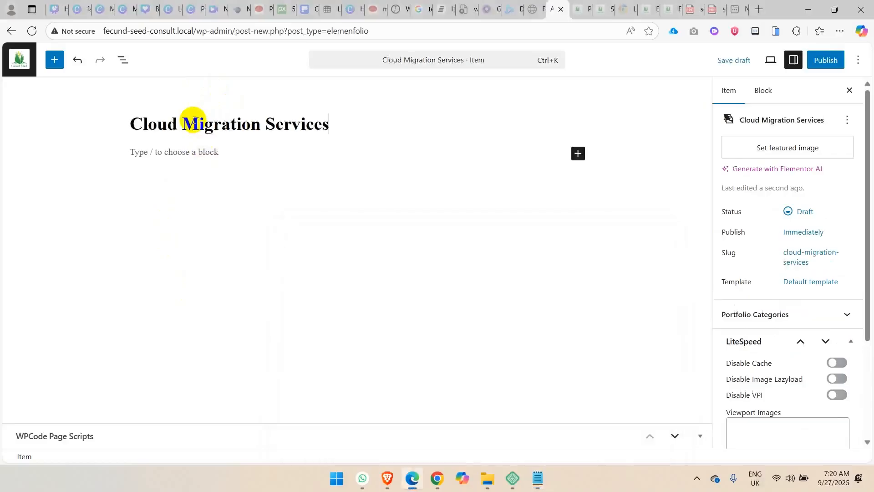
Fill the item's body with the Lorem ipsum placeholder paragraphs from the clipboard history.
click(203, 152)
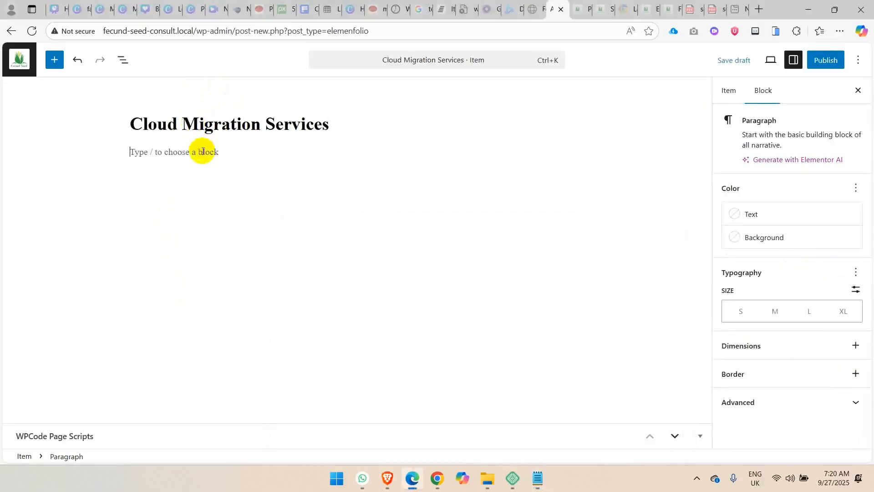
key(super+v)
click(209, 310)
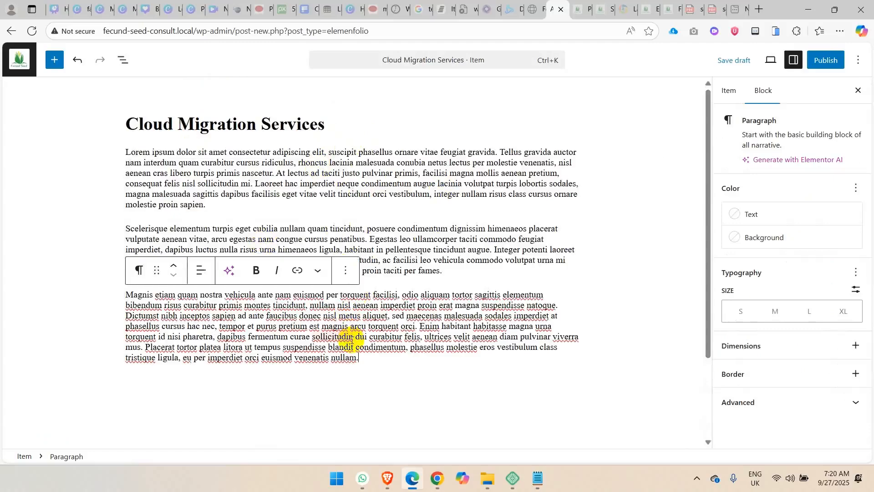
Set the dark analytics dashboard photo from the media library as the Cloud Migration Services item's featured image.
click(730, 91)
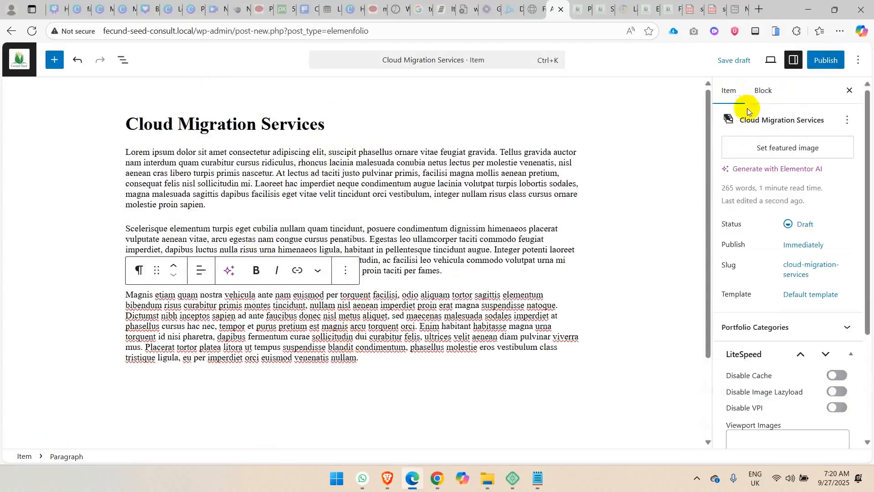
click(787, 145)
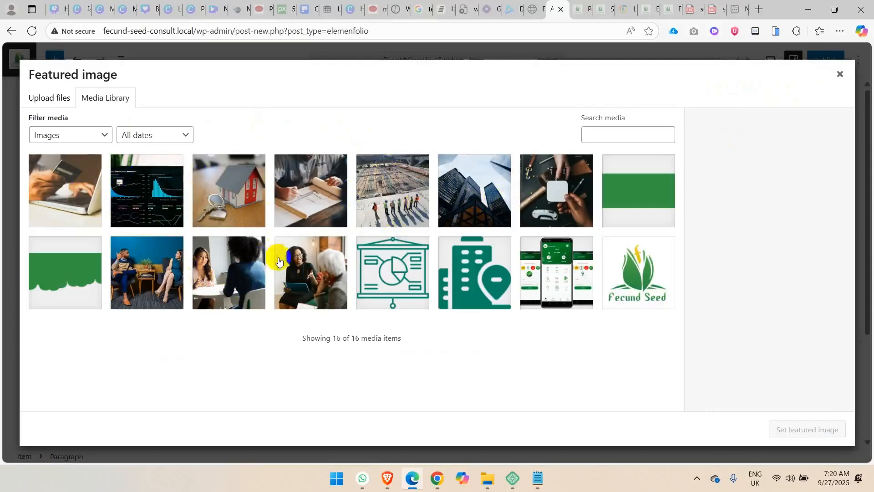
click(168, 197)
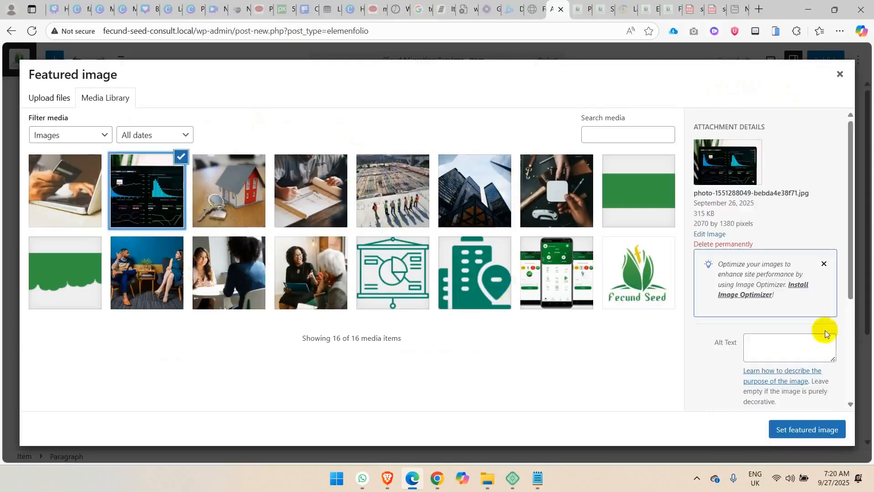
click(810, 428)
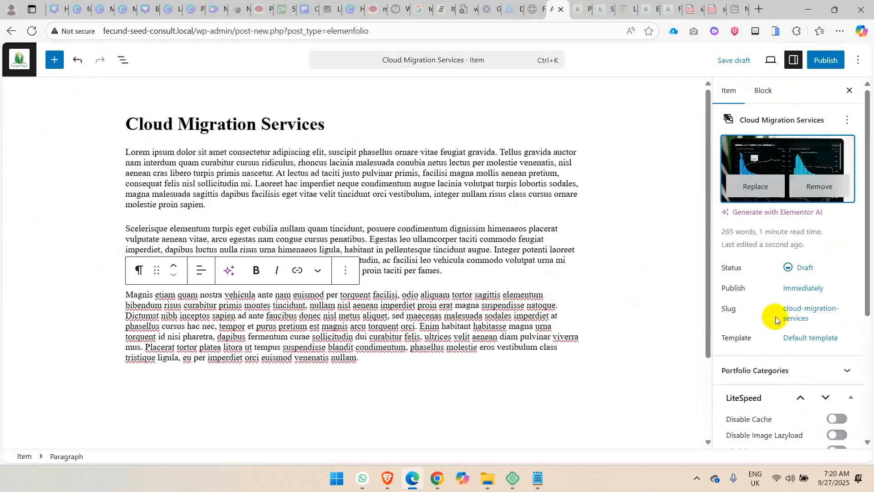
Create the portfolio category "IT Solutions" for the Cloud Migration Services item, copying the category name from the project list in Notepad.
drag(866, 193, 866, 351)
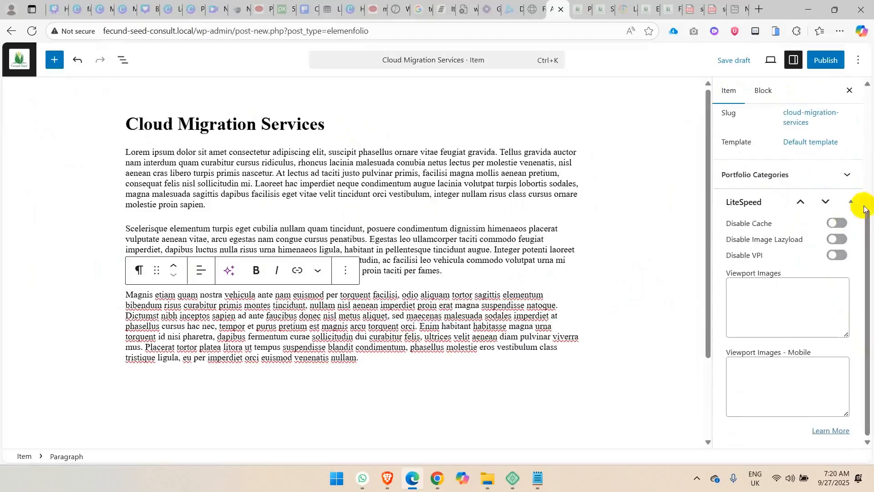
drag(866, 237, 866, 194)
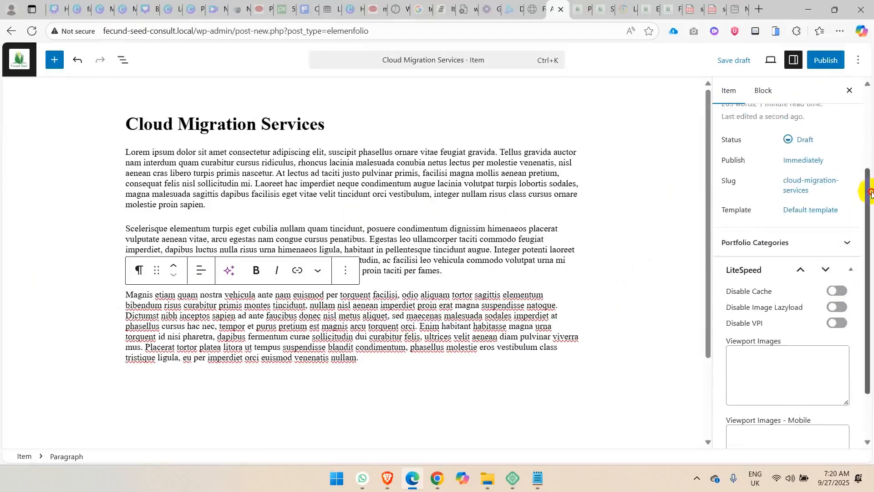
click(843, 245)
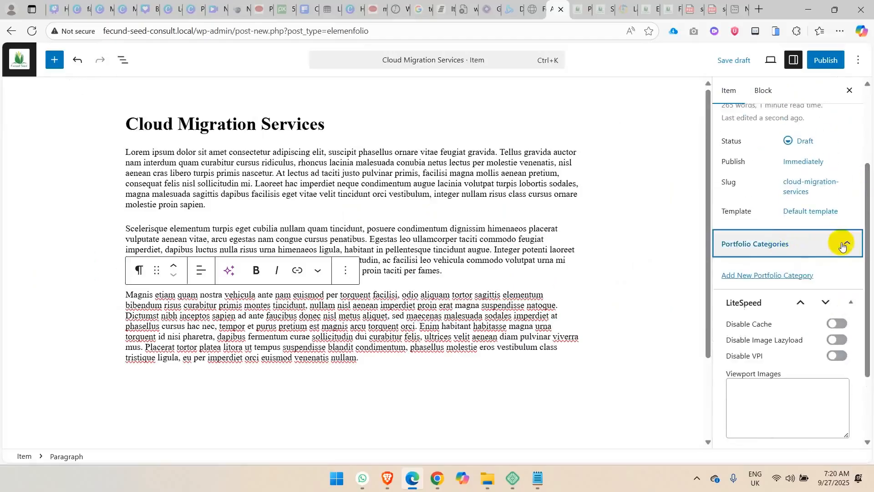
click(758, 276)
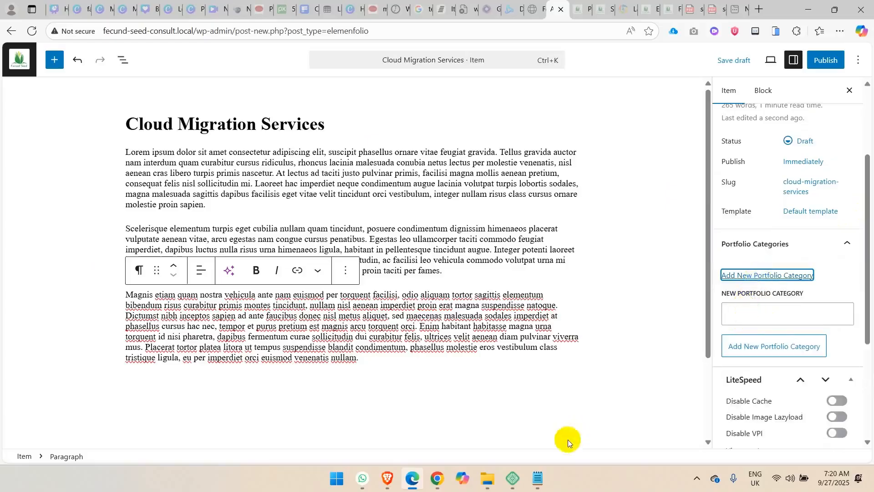
click(537, 478)
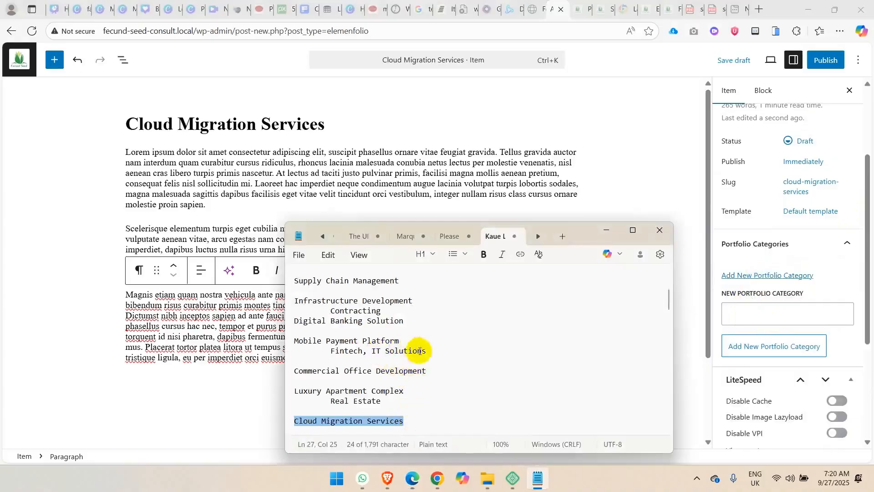
drag(430, 354, 376, 352)
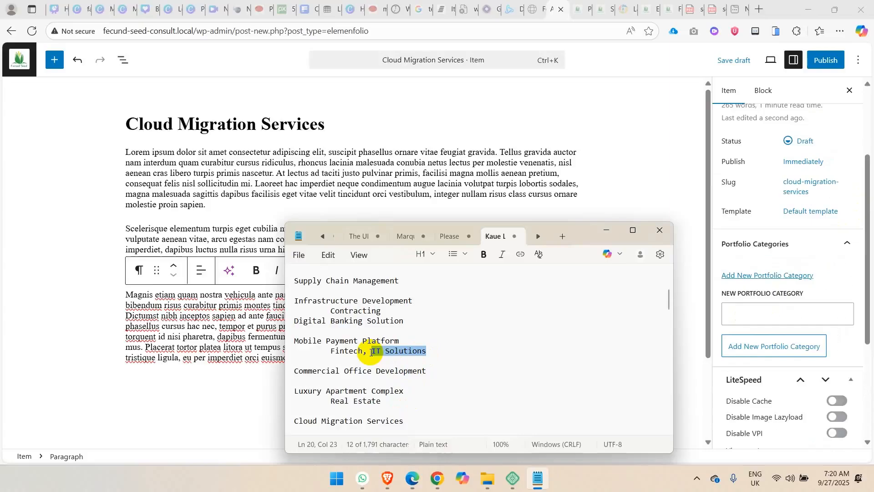
click(737, 313)
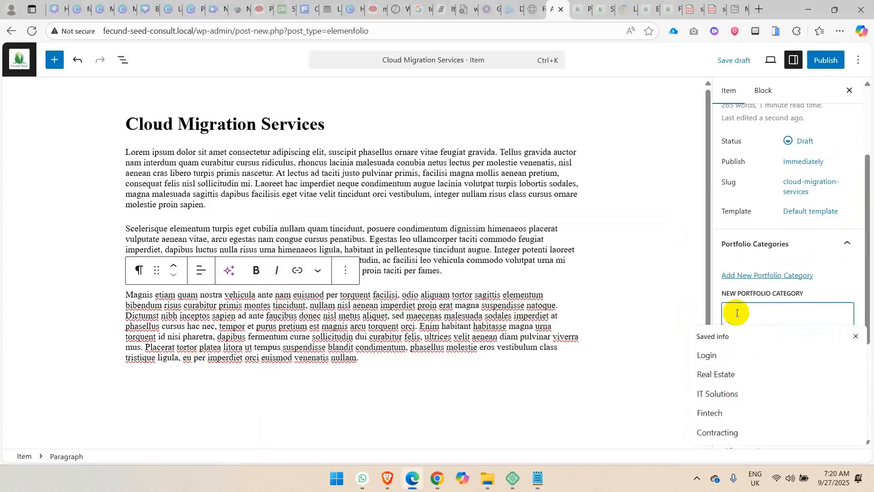
text(IT Solutions)
click(773, 351)
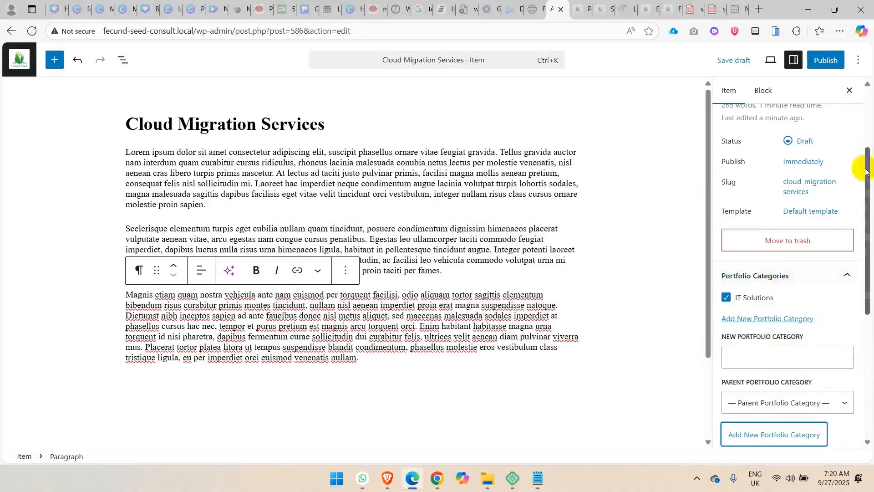
Publish the Cloud Migration Services portfolio item.
drag(866, 169, 865, 68)
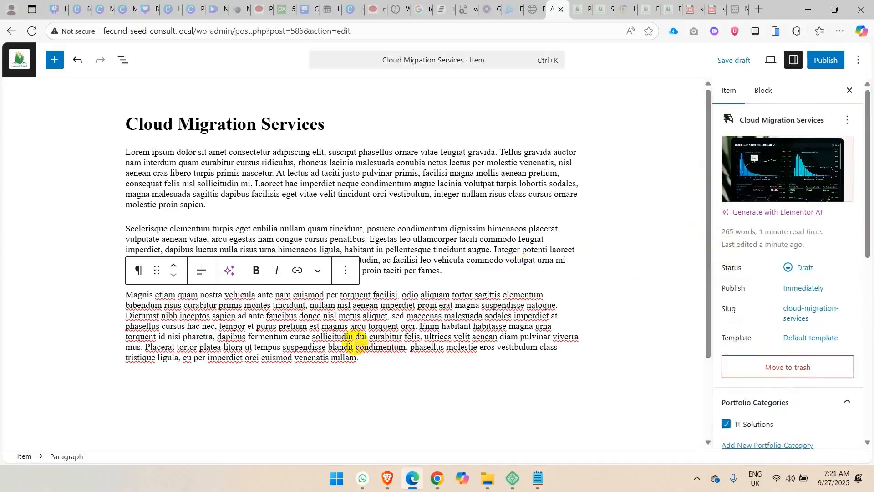
click(826, 60)
click(822, 59)
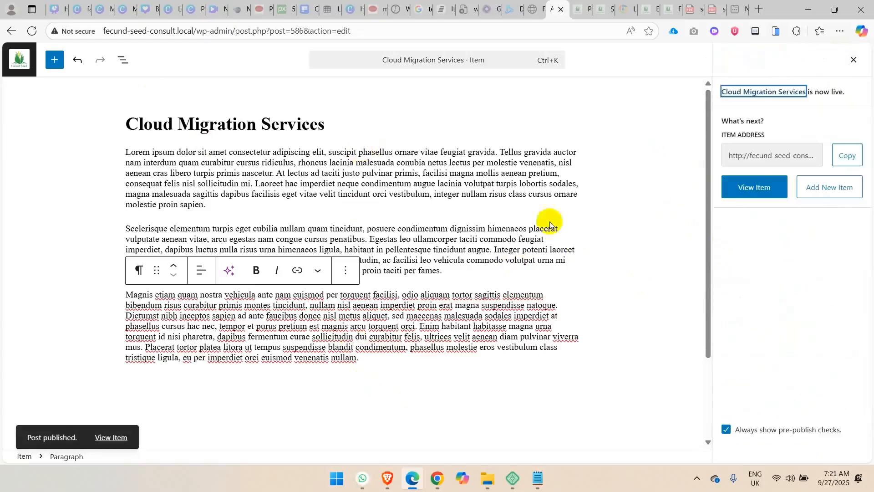
View the live page of the Cloud Migration Services item, close it, and check the item's entry in the portfolio list.
click(738, 191)
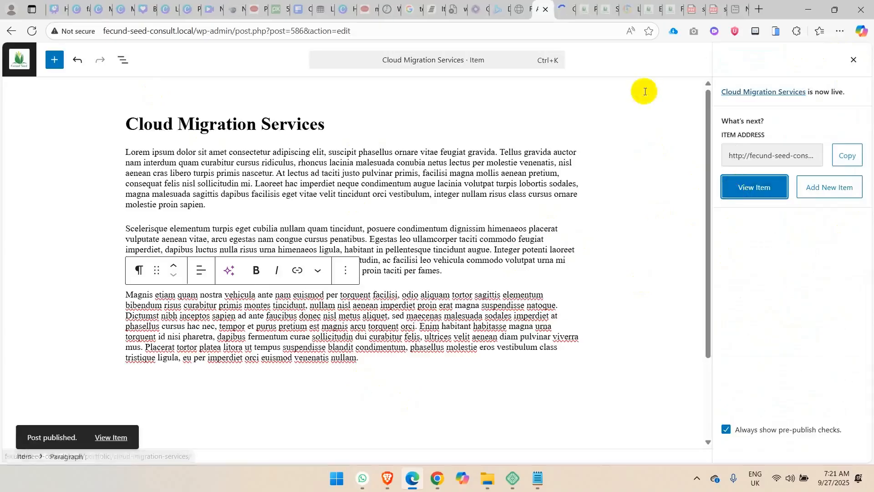
click(566, 7)
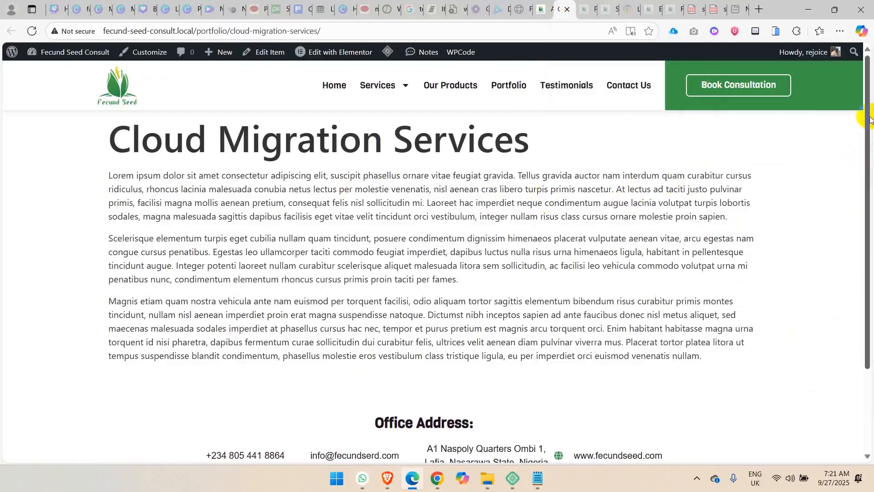
drag(869, 108, 871, 66)
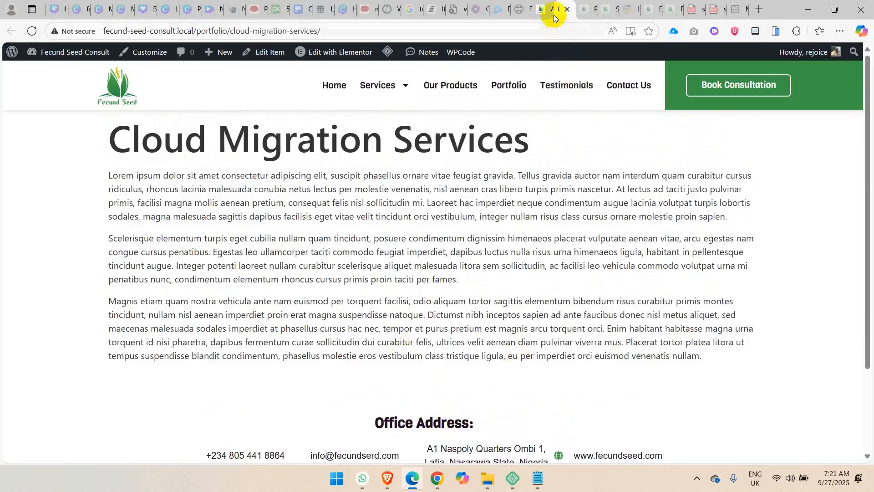
click(567, 9)
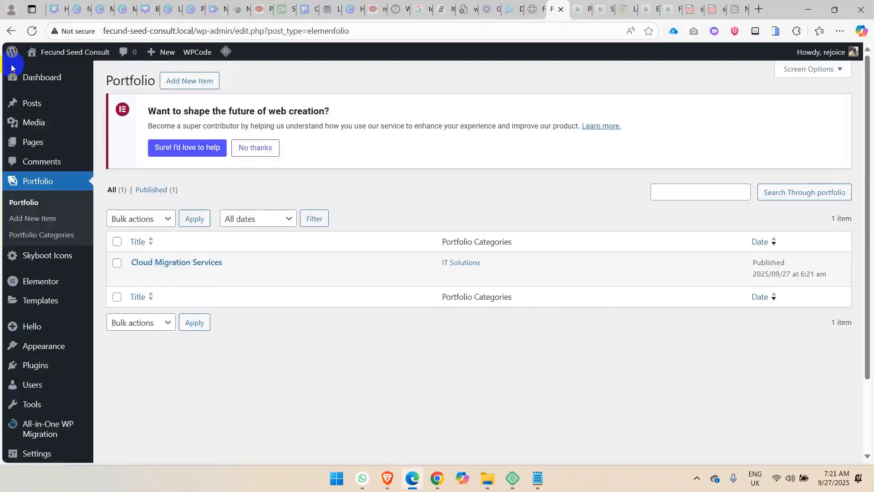
mouse_move(195, 274)
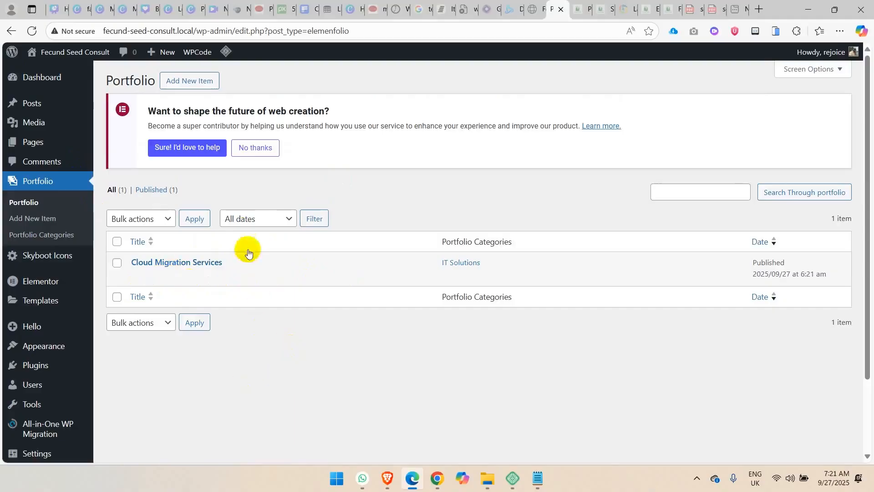
mouse_move(245, 276)
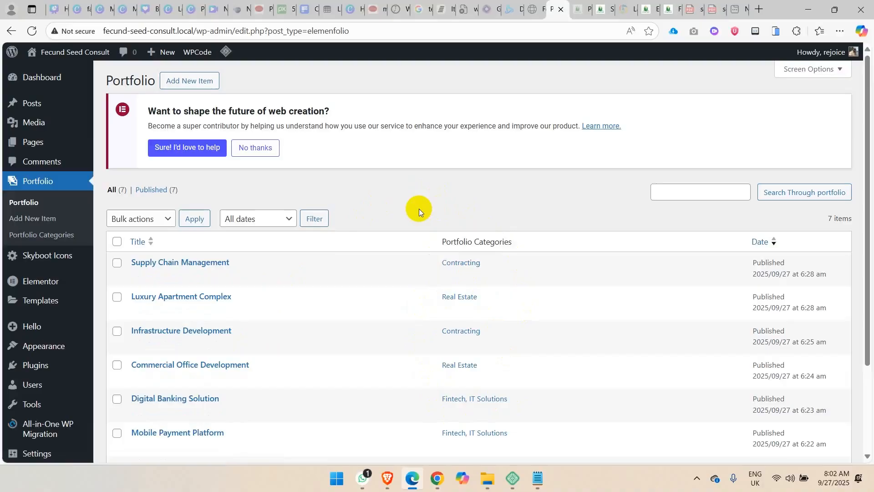
Add a new page titled "My Portfolio" and publish it.
mouse_move(47, 145)
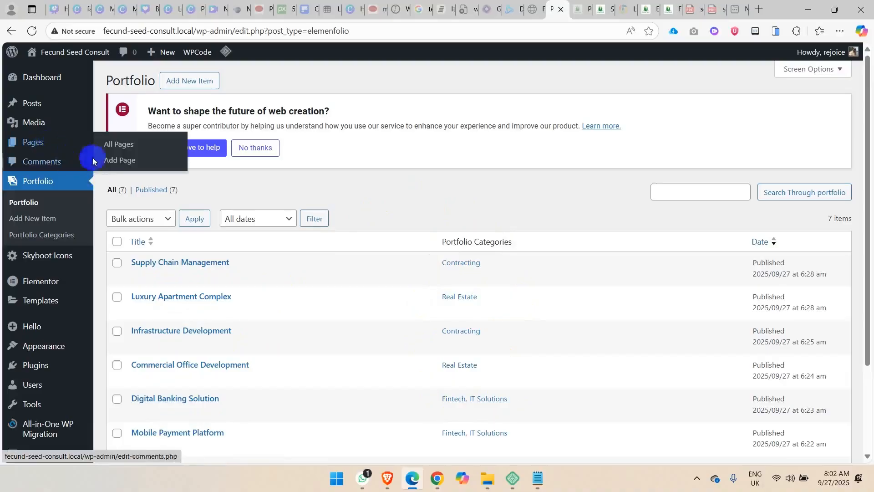
ctrl+click(111, 162)
click(571, 5)
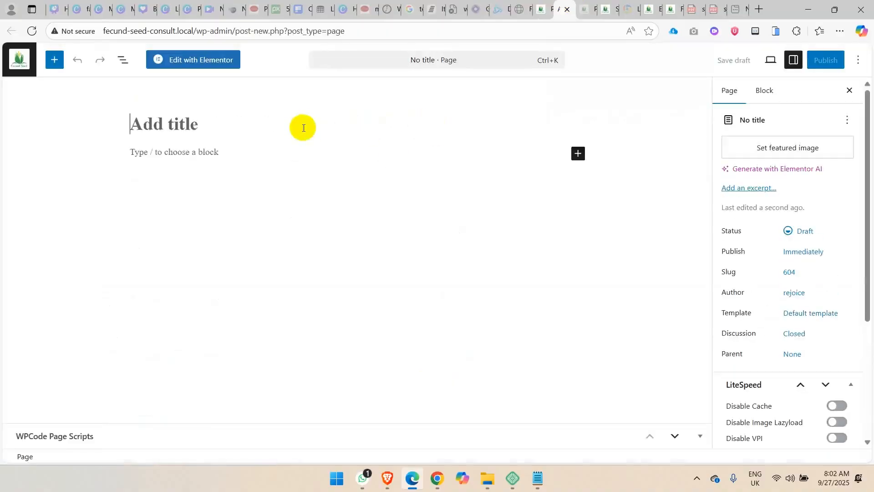
text(My Port)
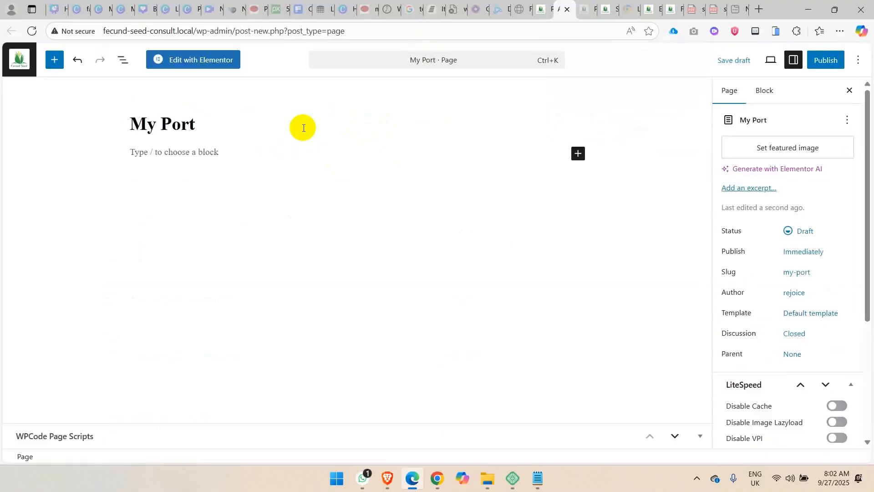
text(fo)
key(BackSpace)
text(folio)
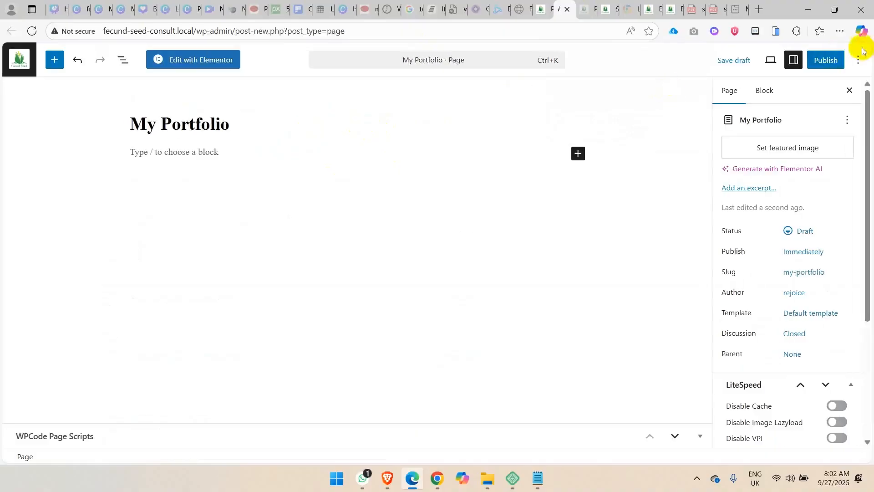
click(818, 62)
click(818, 61)
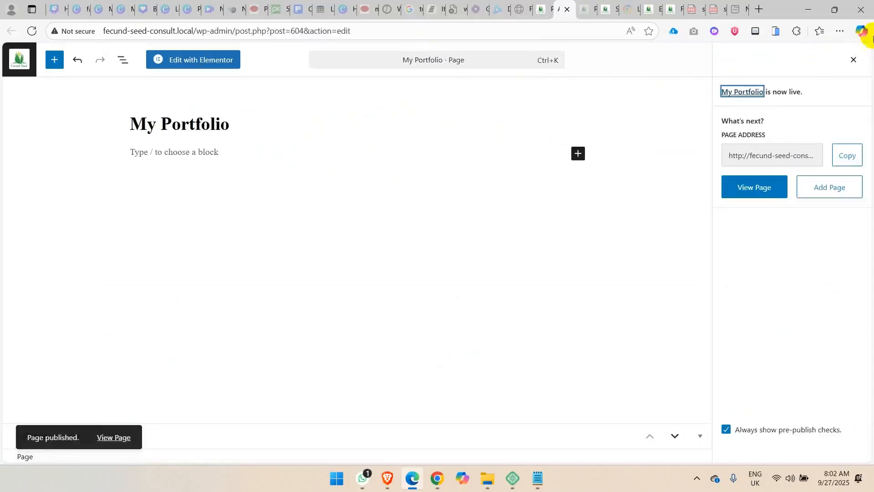
Open the My Portfolio page in the Elementor editor and hide the page title in its page settings.
click(182, 67)
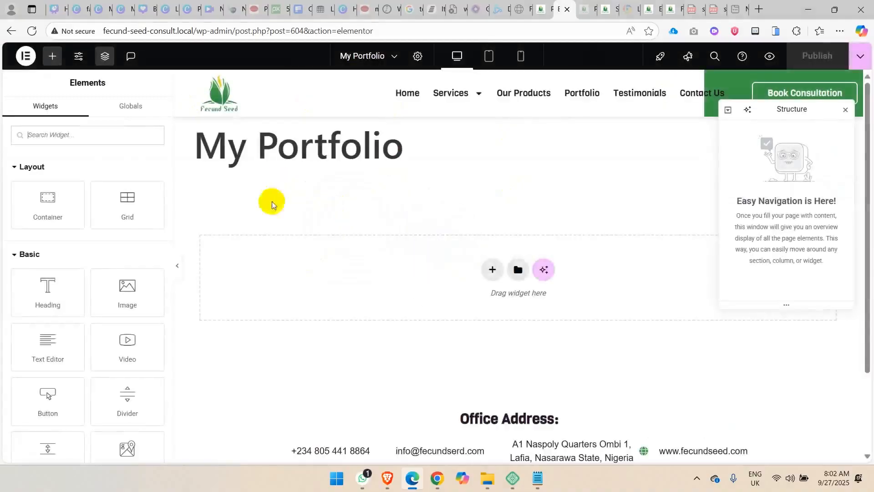
click(418, 56)
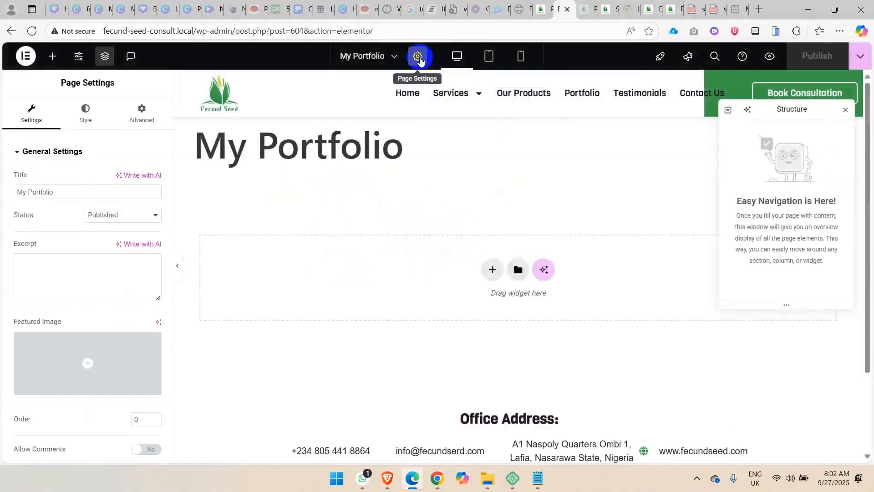
scroll(138, 317, down, 2)
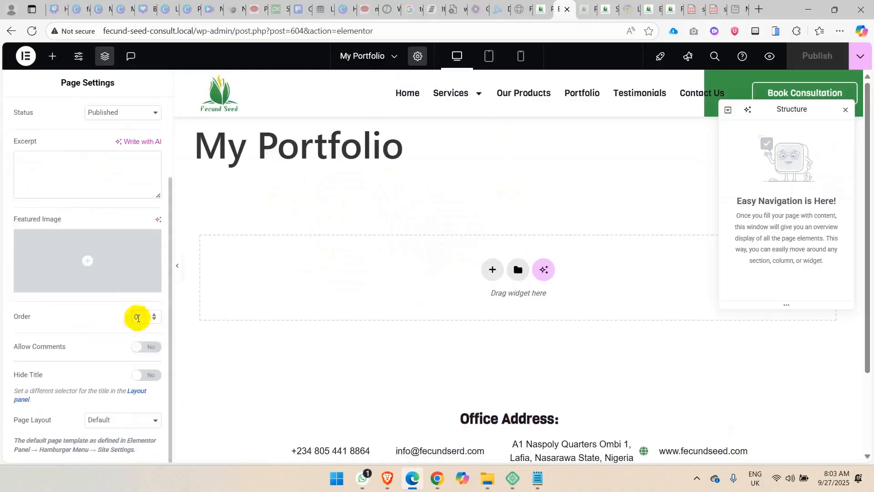
click(147, 376)
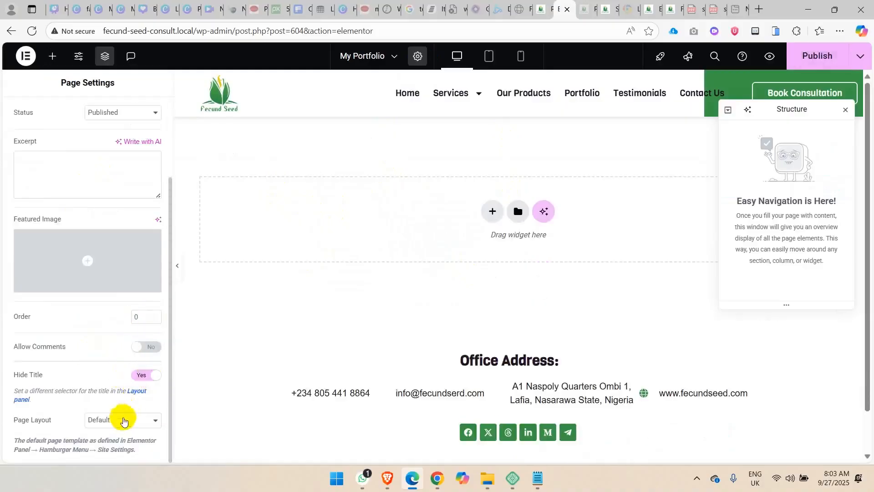
Change the page layout from the default template and publish the updated page settings.
click(124, 421)
click(138, 392)
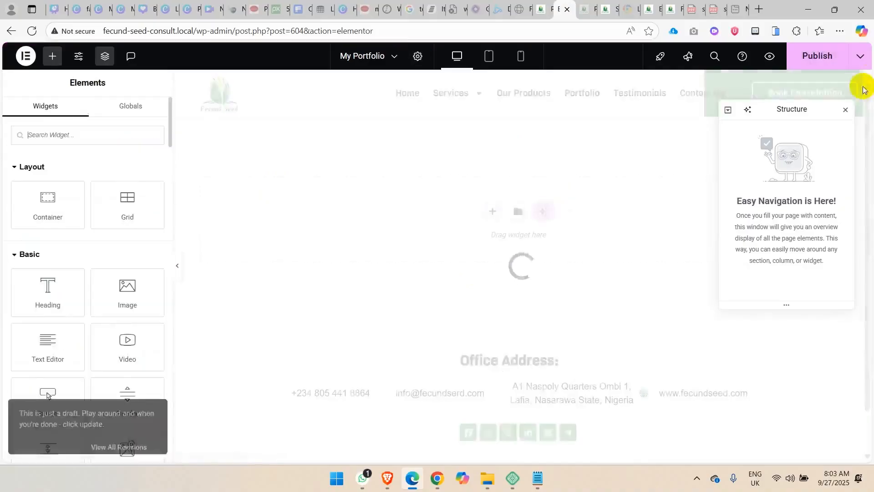
click(824, 58)
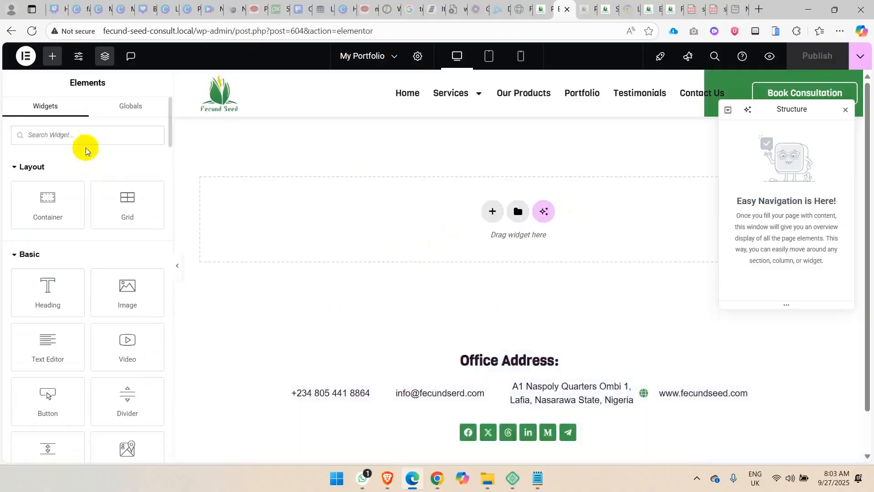
Find the Elementor Portfolio (Powerfolio) widget by searching for "port" and place it in the empty page area.
click(76, 132)
text(port)
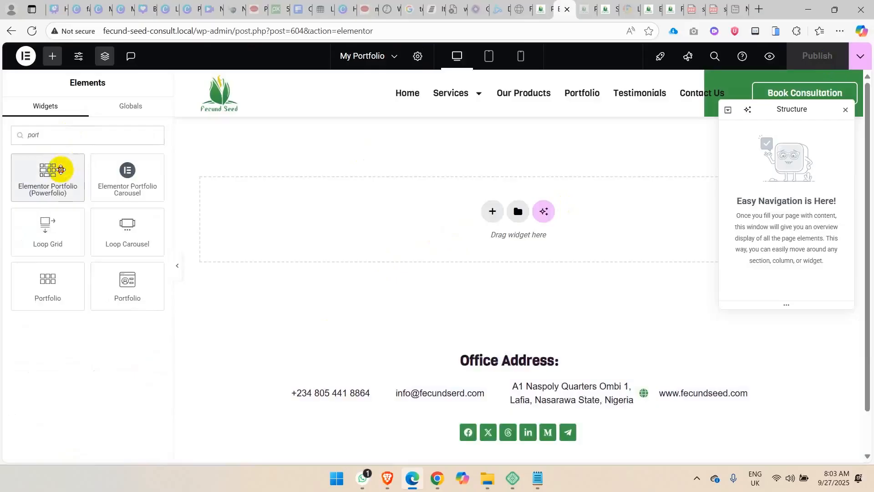
drag(58, 167, 484, 199)
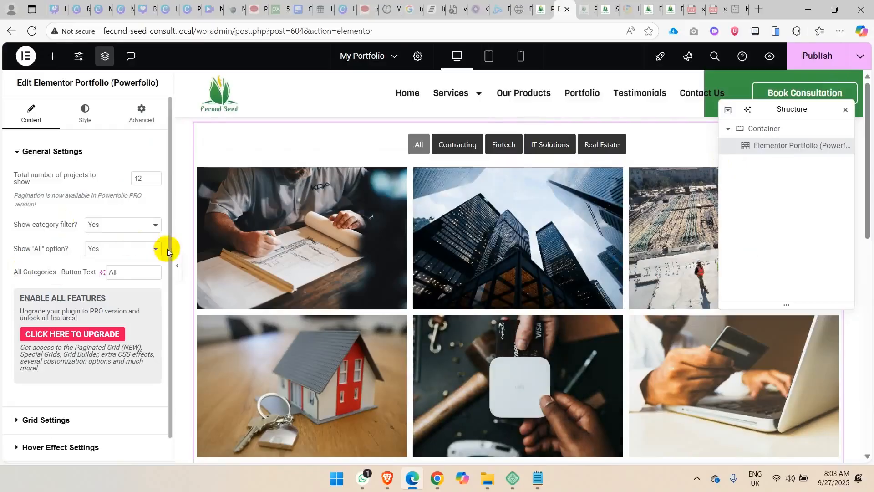
Set the padding of the container holding the portfolio widget to 50 px on all sides.
click(781, 129)
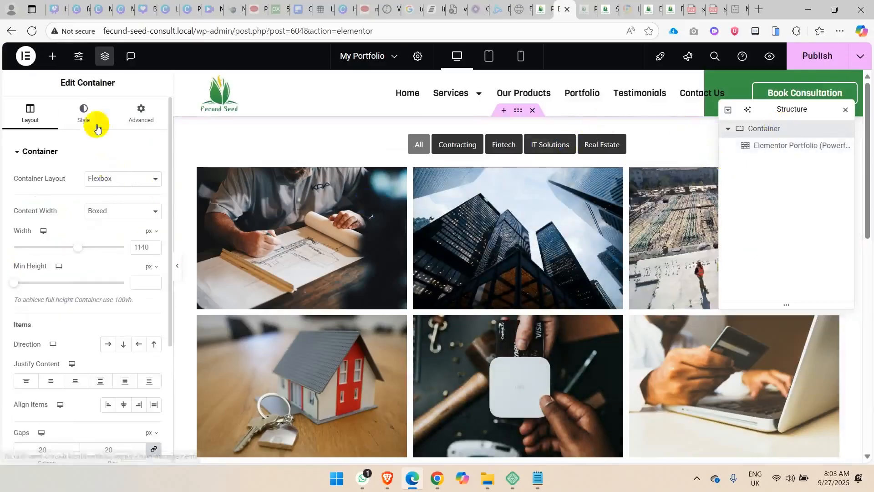
click(140, 111)
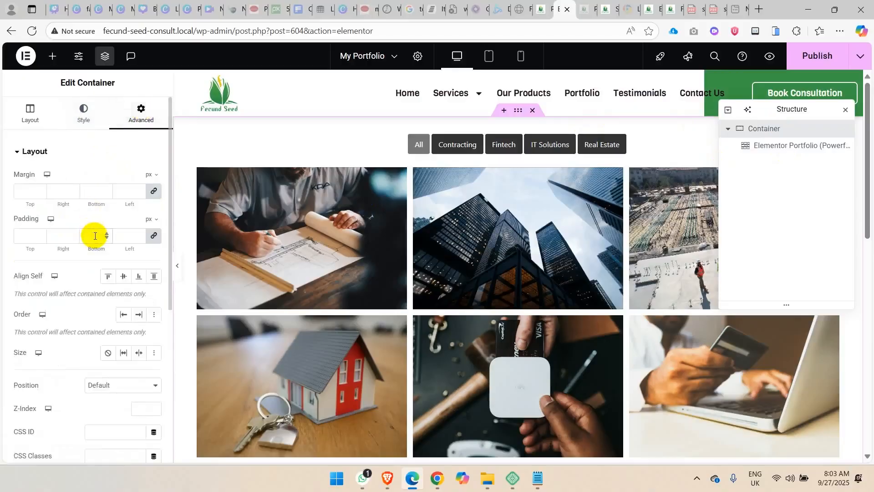
text(50)
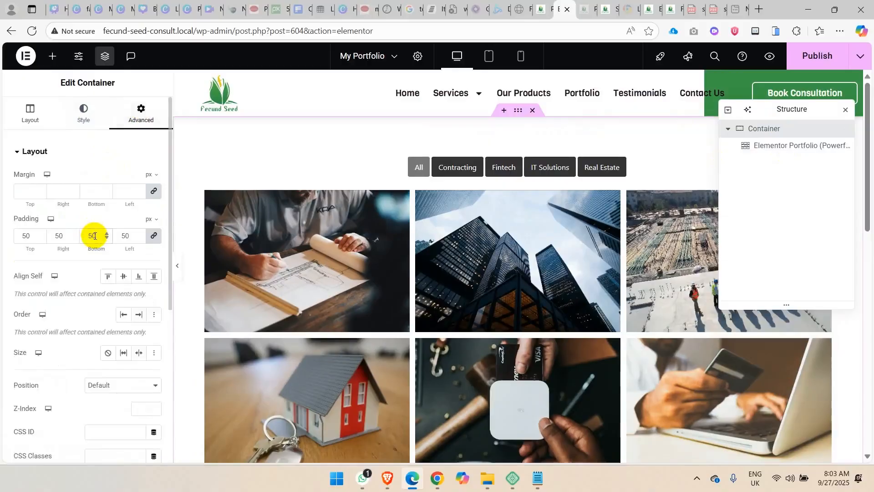
Give the container a classic background using the global color Very LightGreen.
click(81, 114)
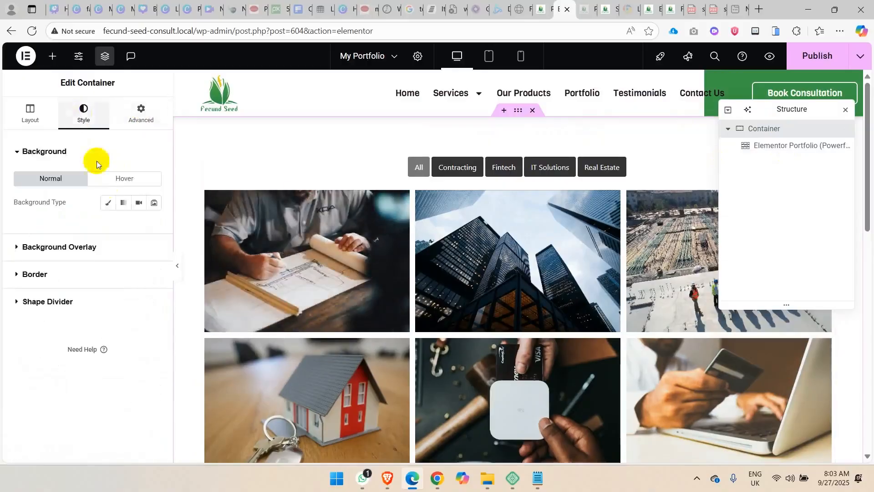
click(108, 201)
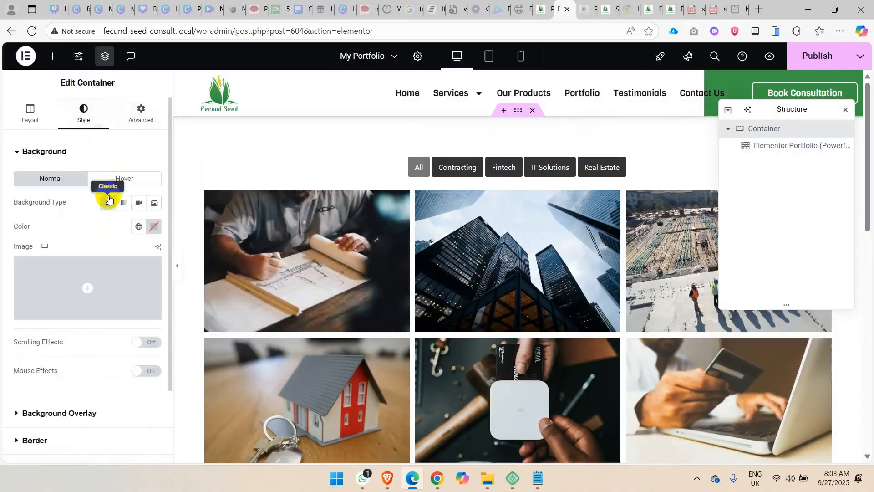
click(139, 227)
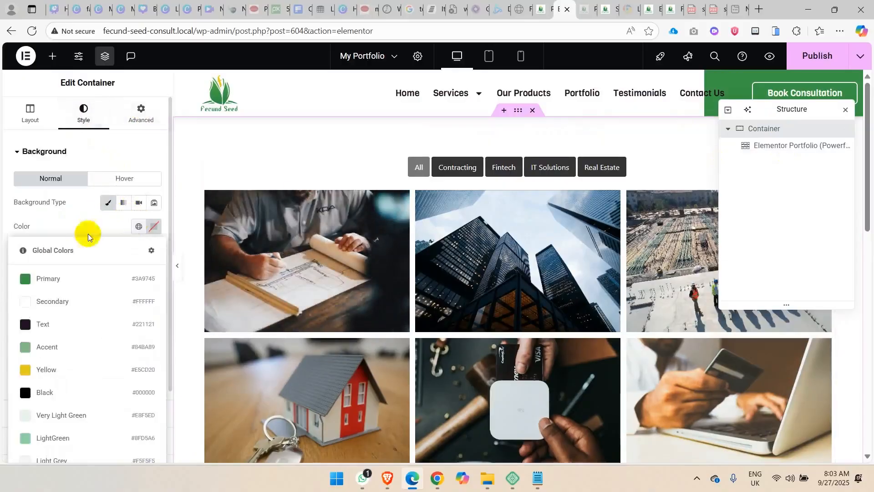
click(68, 414)
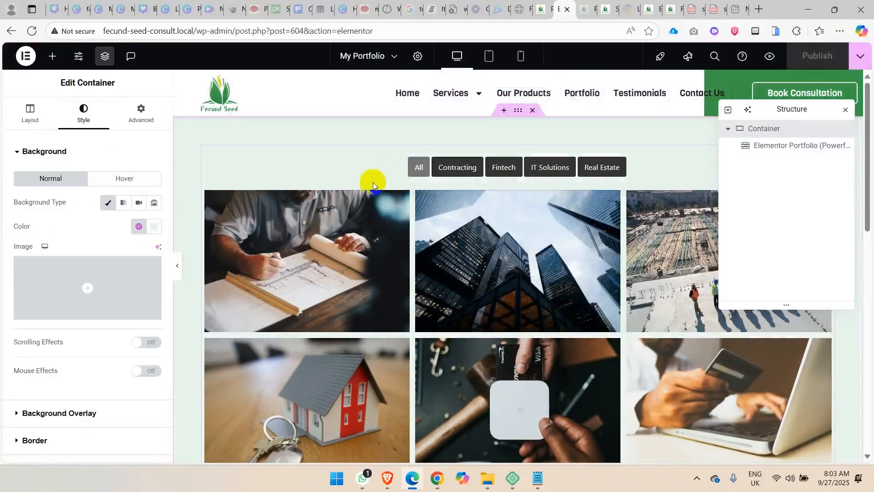
Select the portfolio widget, try it without the category filter, and set the filter back to Yes.
click(349, 169)
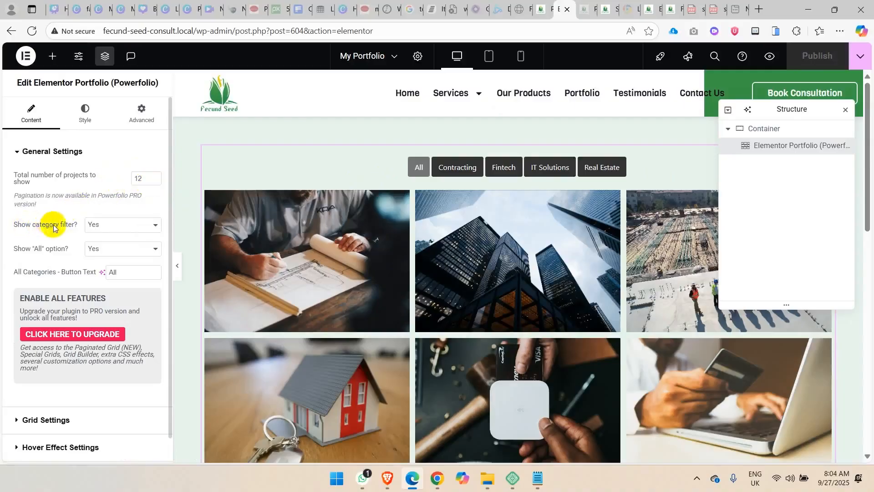
click(115, 228)
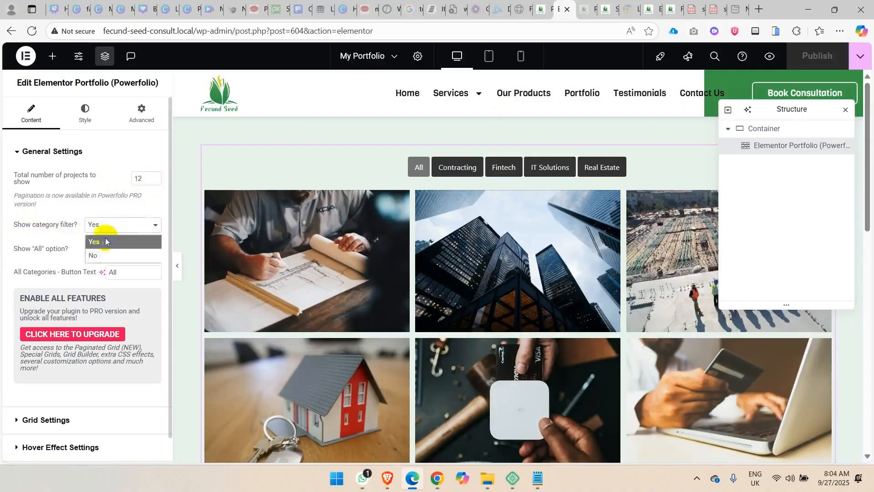
click(97, 254)
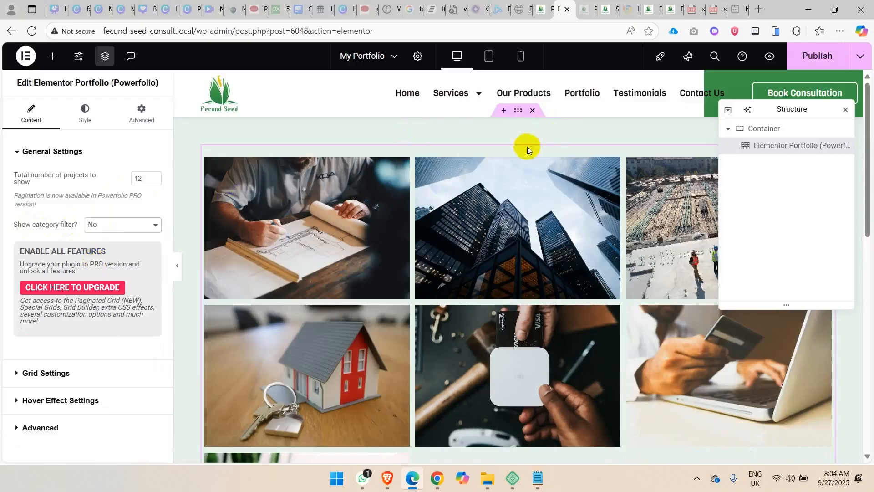
click(131, 225)
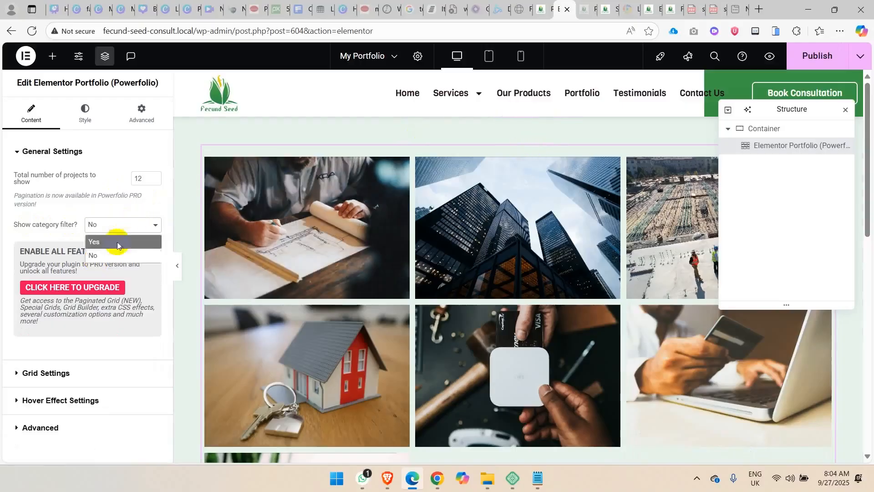
click(118, 245)
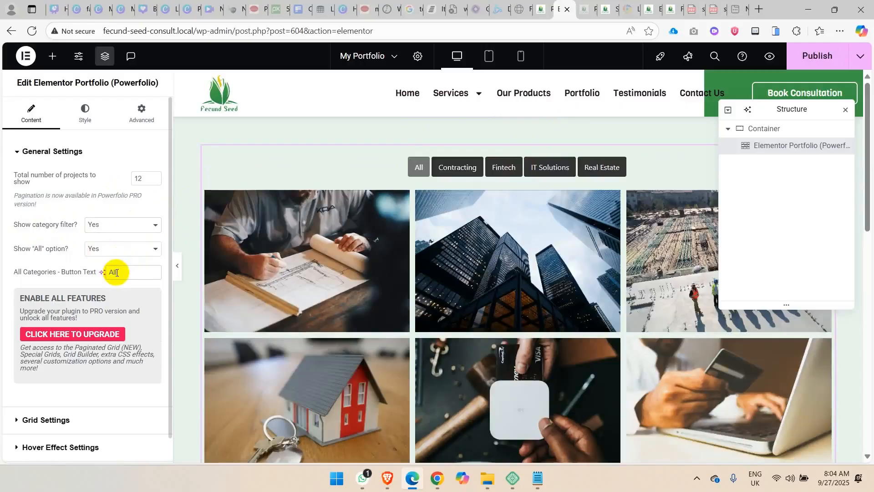
Try "All Project" as the all-categories button text and restore it to "All".
text(Pro)
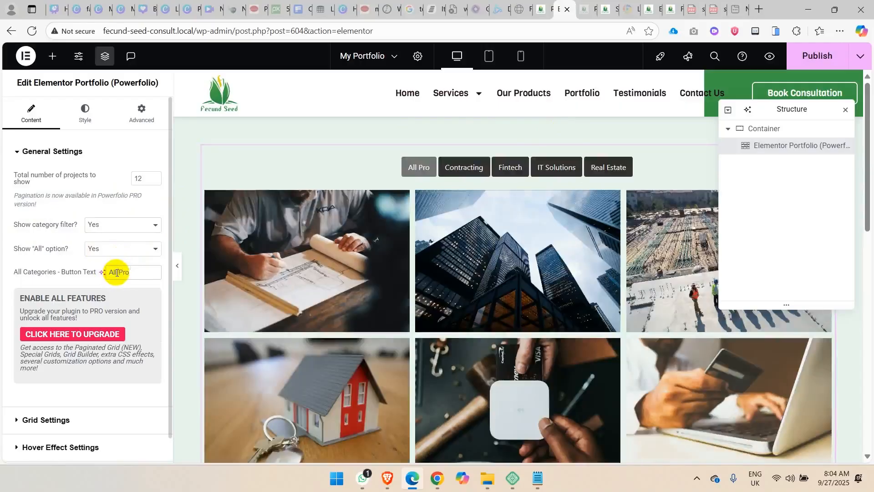
text(ject)
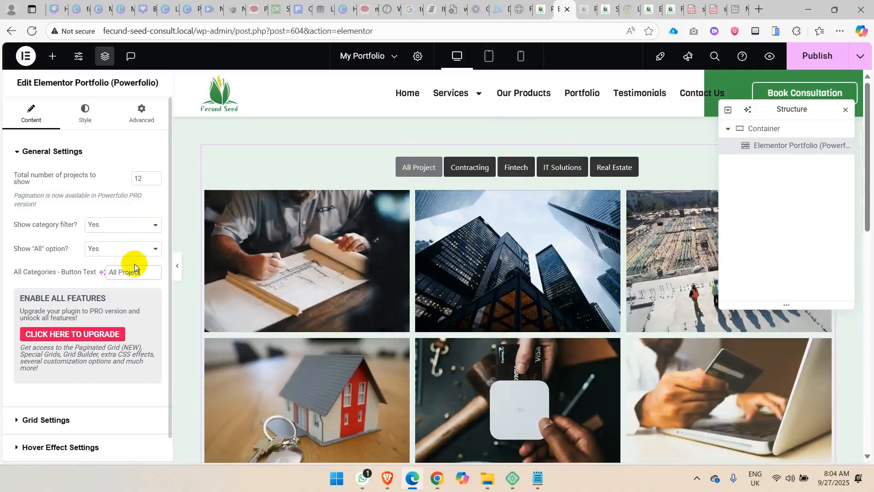
key(BackSpace)
key(BackSpace)
key(BackSpace)
key(BackSpace)
key(BackSpace)
key(BackSpace)
key(BackSpace)
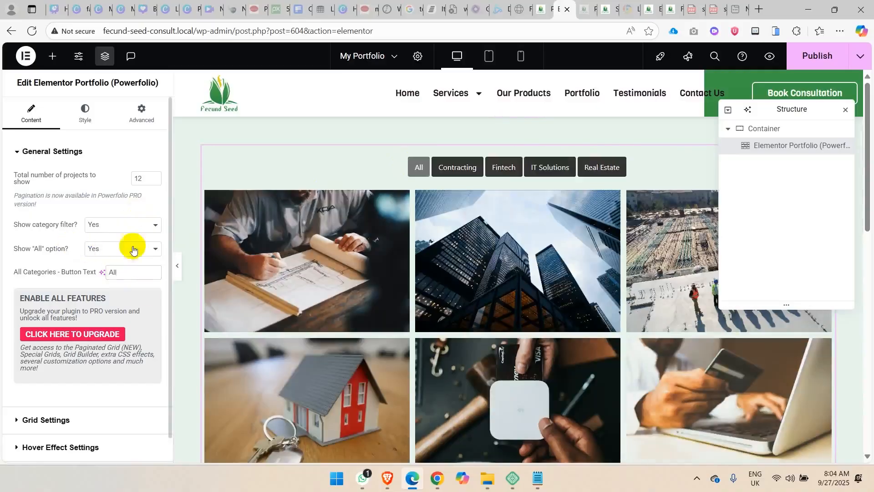
In the grid settings, try the Masonry and Customized Grid Service styles and return the grid style to Boxes.
click(57, 151)
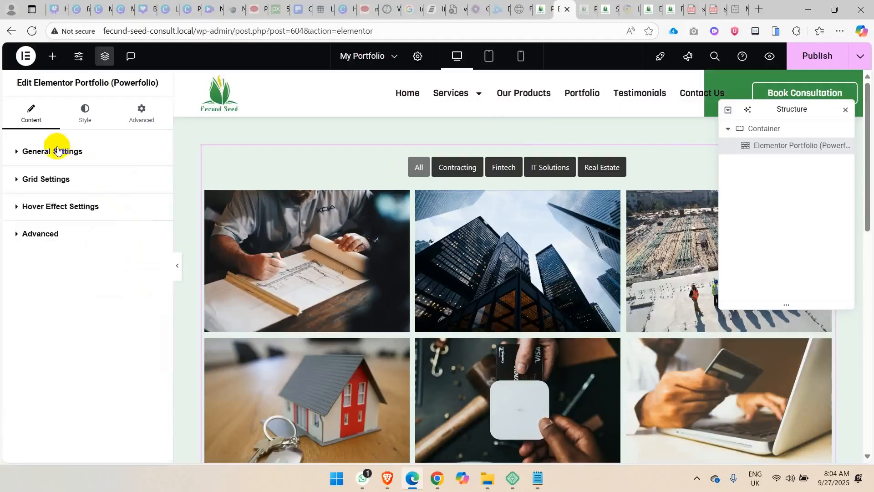
click(62, 179)
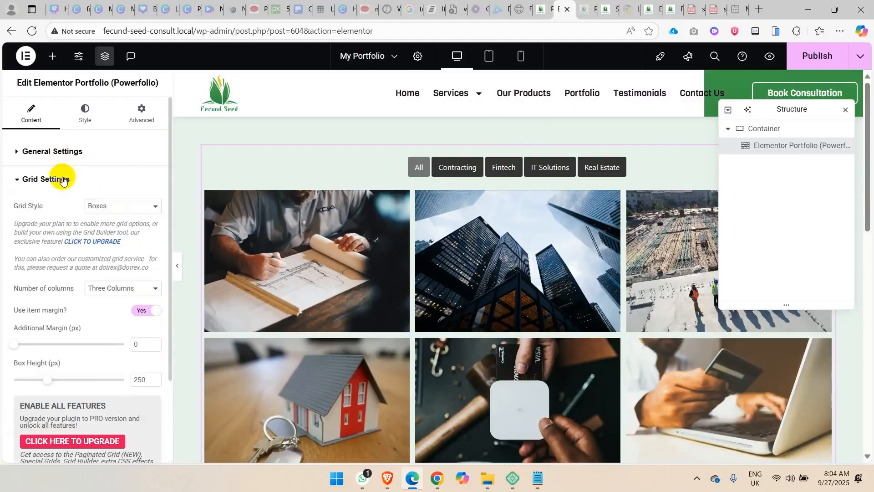
click(122, 202)
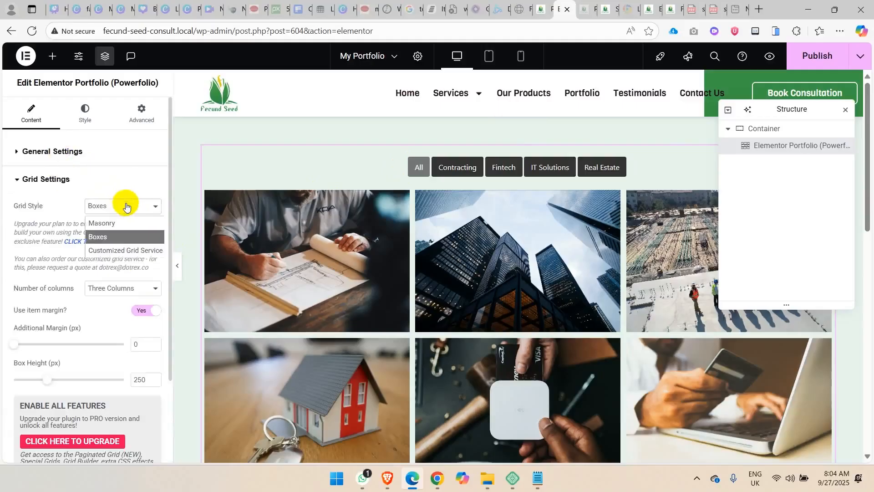
click(119, 224)
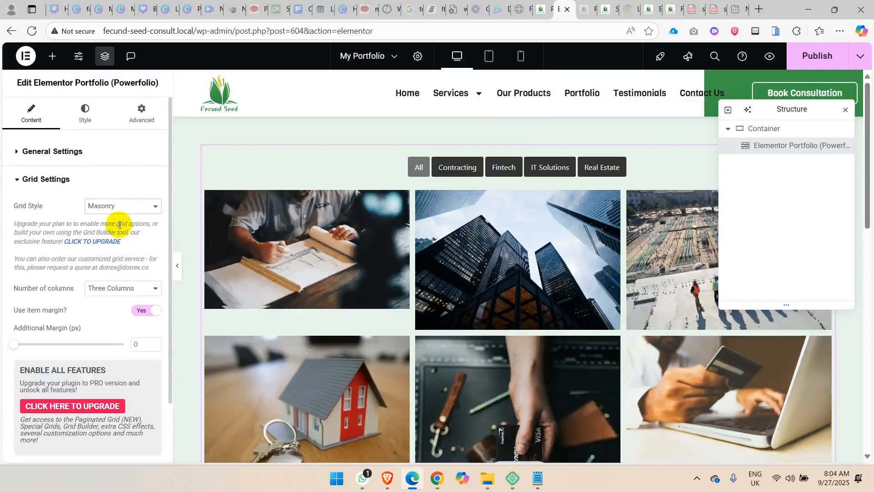
click(130, 207)
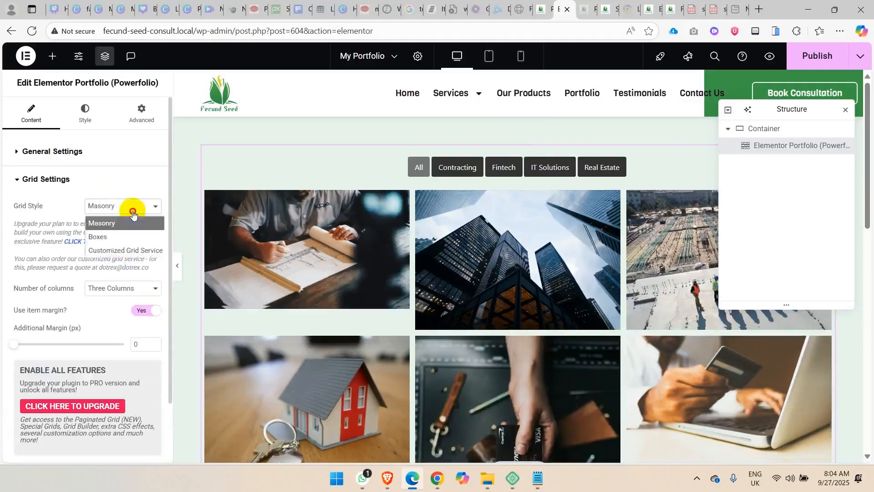
click(123, 248)
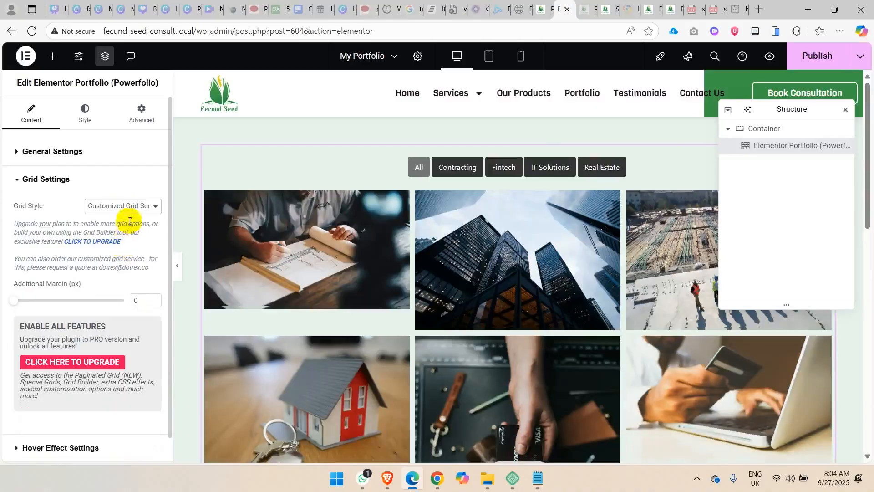
click(130, 210)
click(122, 236)
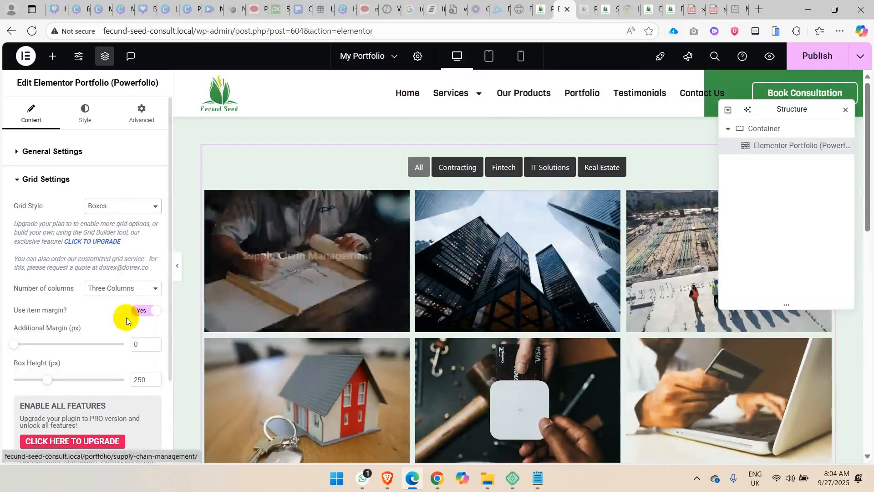
Try the portfolio grid with two and five columns and return it to Three Columns.
click(117, 288)
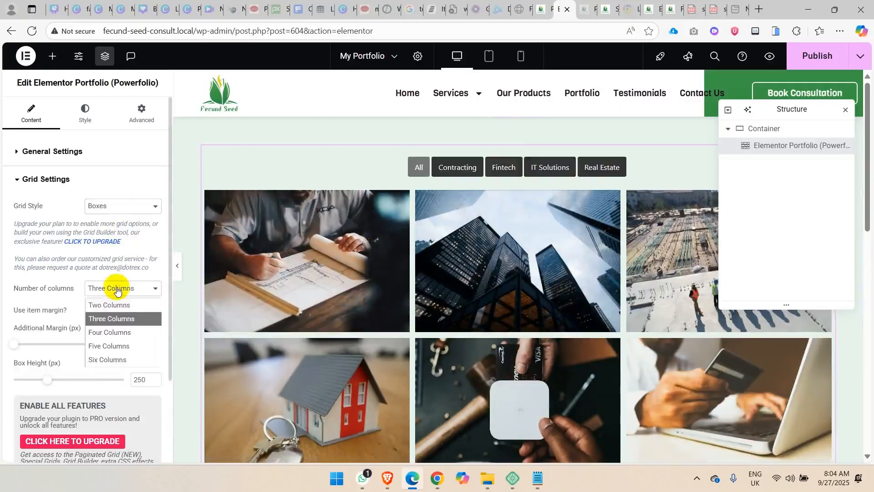
click(114, 302)
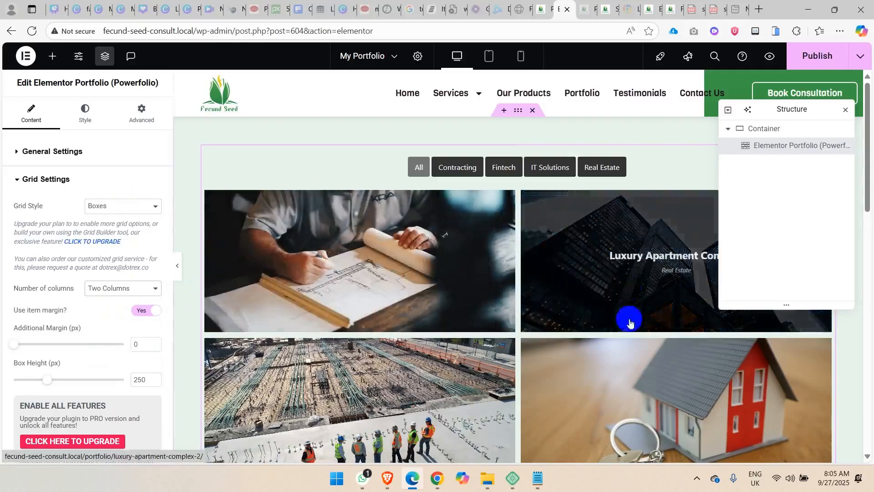
click(153, 289)
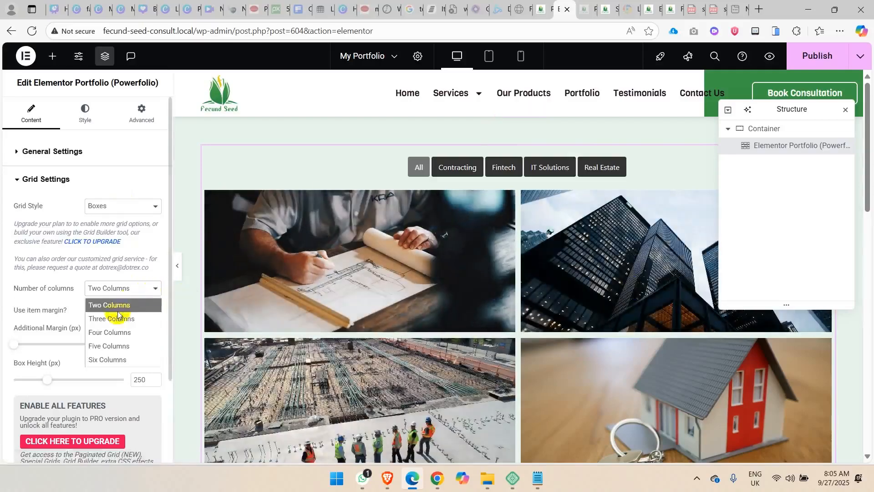
click(112, 347)
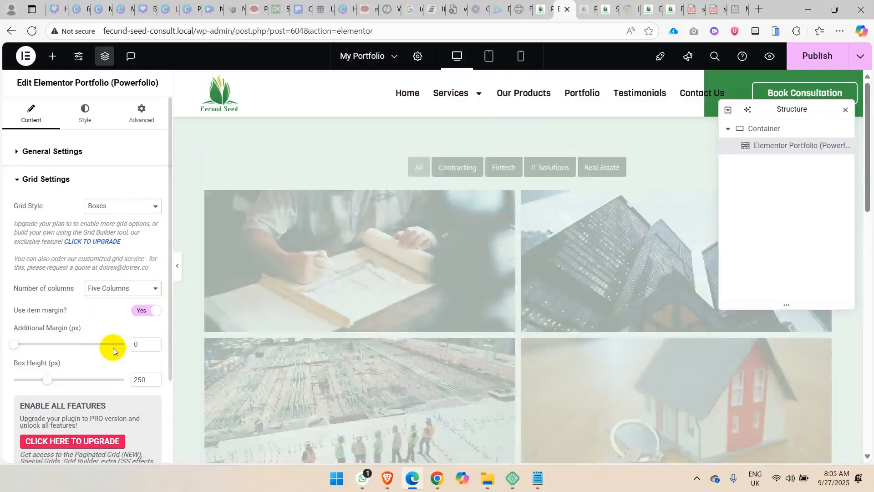
click(112, 289)
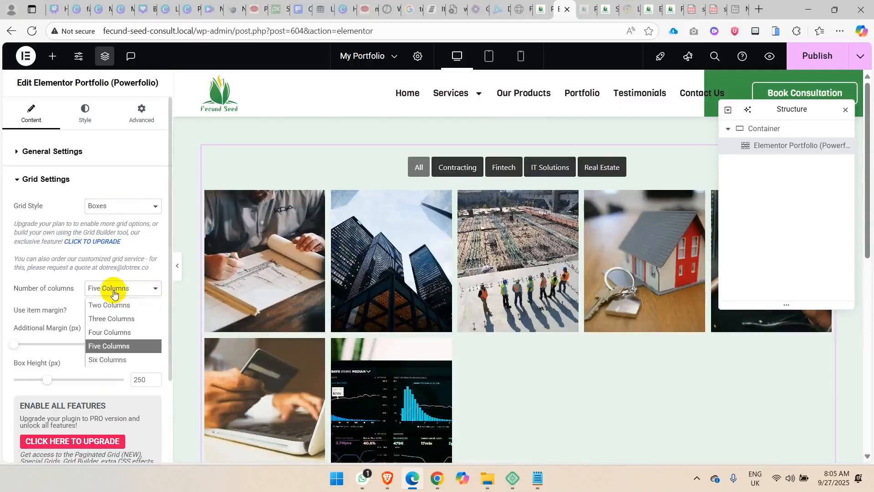
click(122, 319)
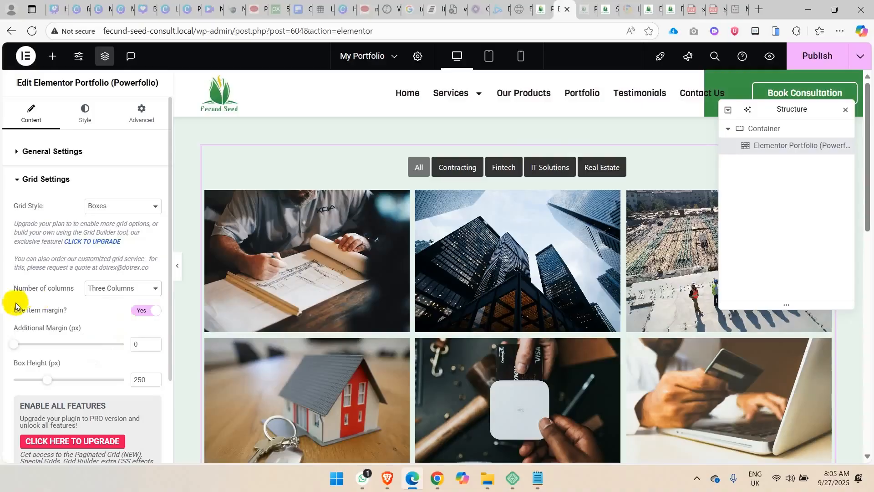
Turn off the item margin between portfolio items, and try a box height of 350 px before restoring 250 px.
click(148, 311)
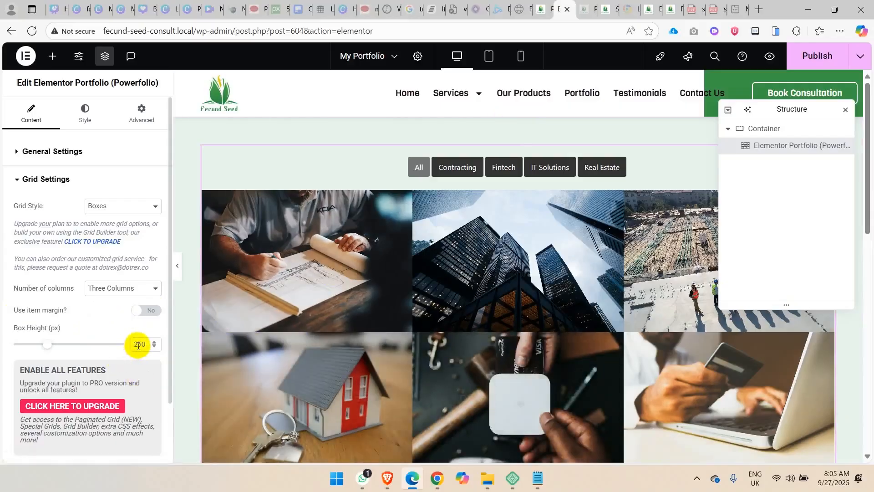
click(137, 344)
key(BackSpace)
text(3)
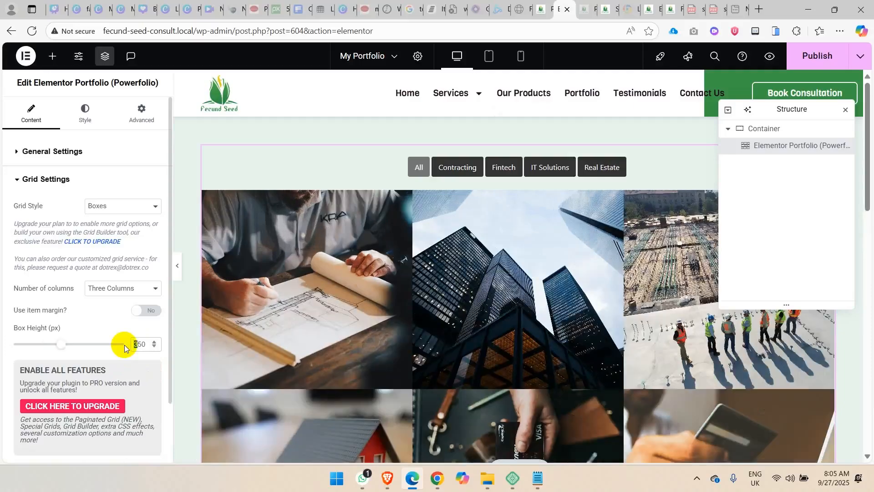
text(2)
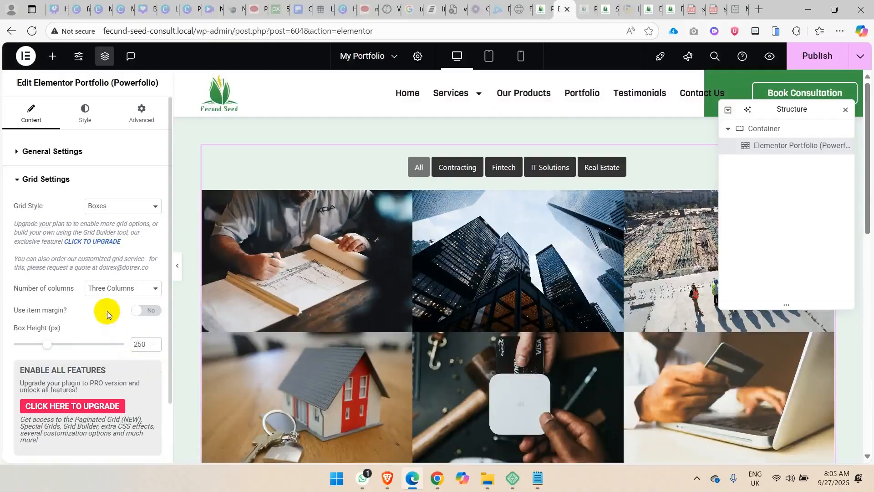
click(141, 311)
click(141, 311)
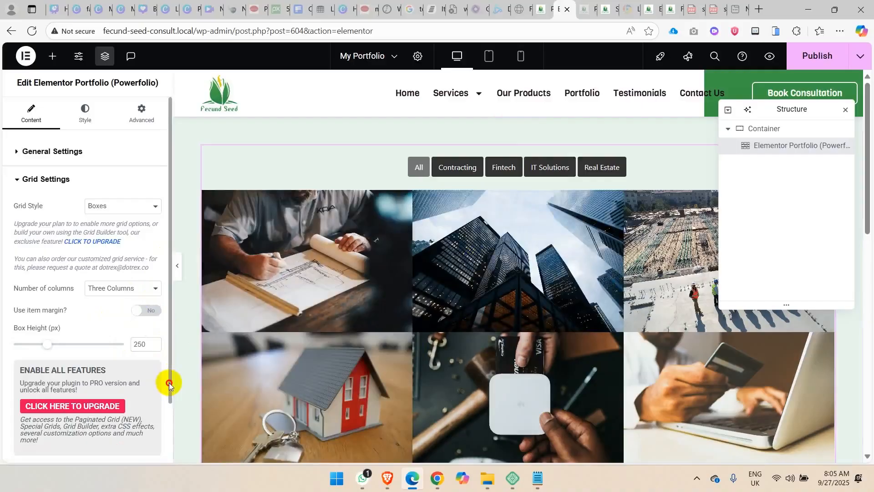
In the hover effect settings, try Style 2: From Top and set the hover style to Style 1: From Bottom.
drag(169, 382, 168, 422)
scroll(142, 377, up, 1)
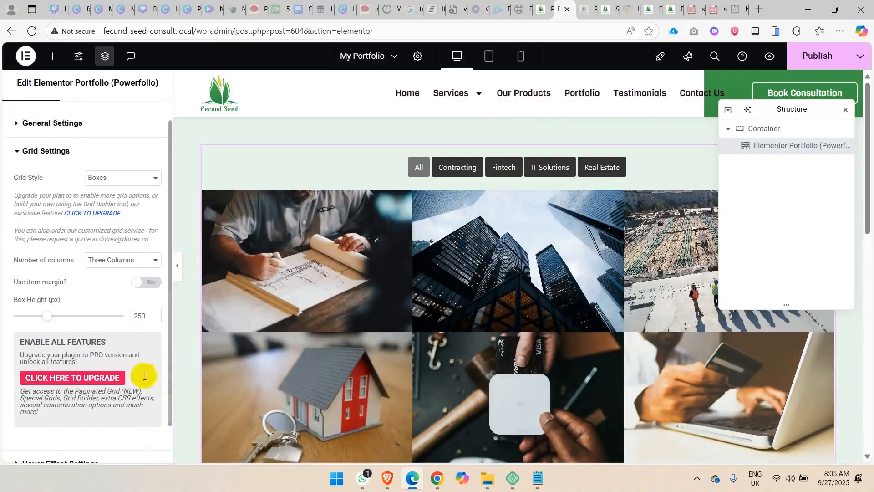
click(44, 149)
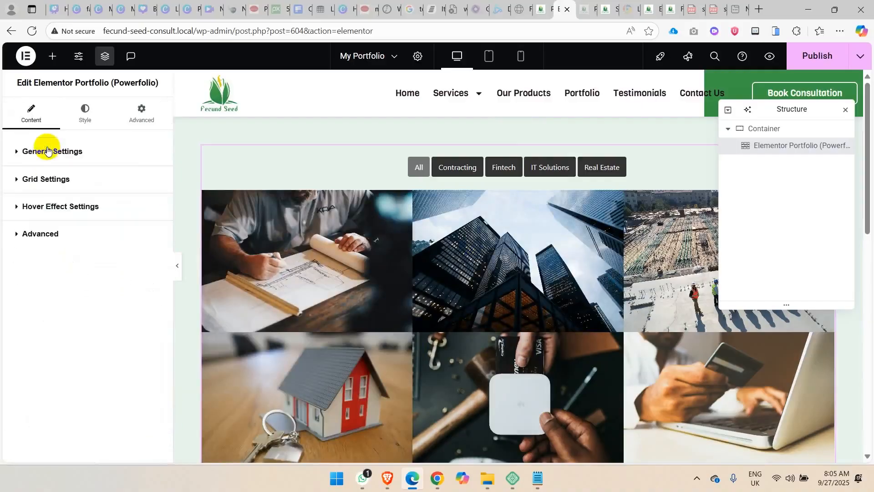
click(65, 208)
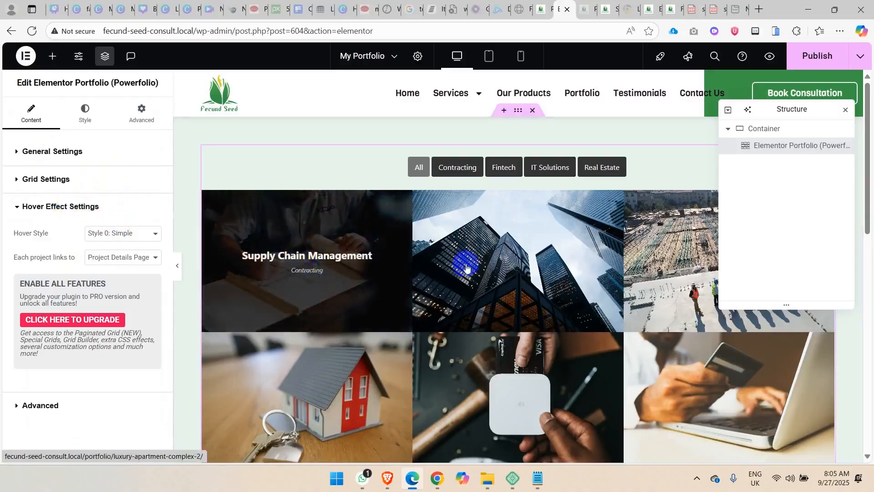
click(122, 233)
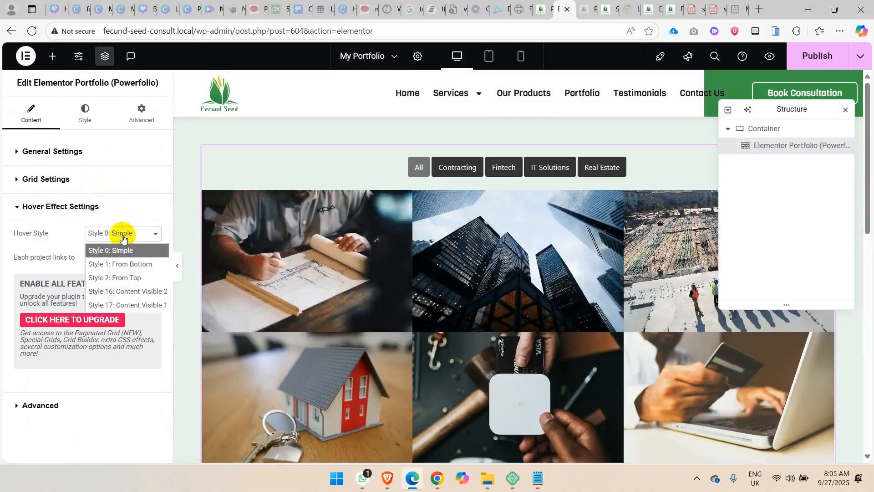
click(123, 276)
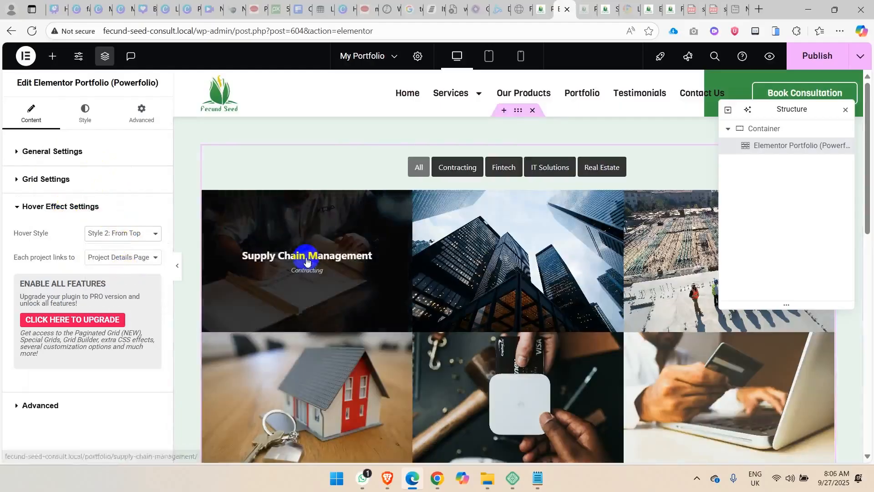
click(104, 236)
click(122, 264)
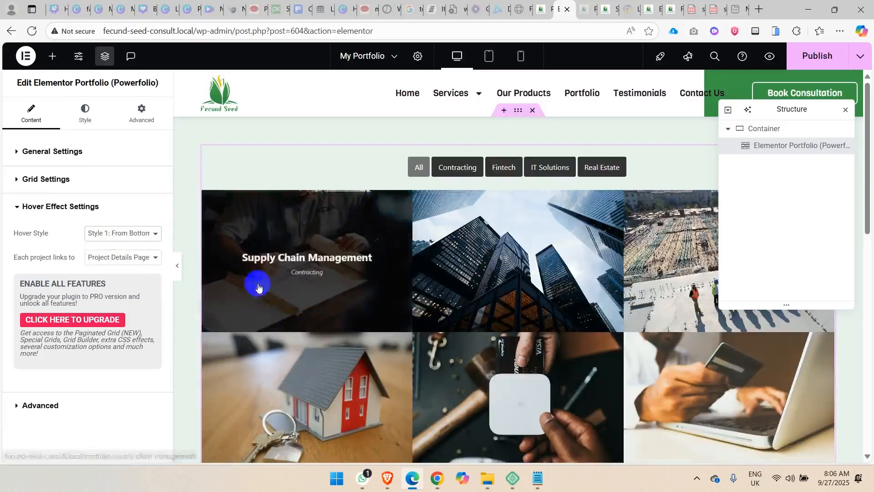
Try the Style 16, Style 17 and Style 0: Simple hover styles and return to Style 1: From Bottom.
click(114, 233)
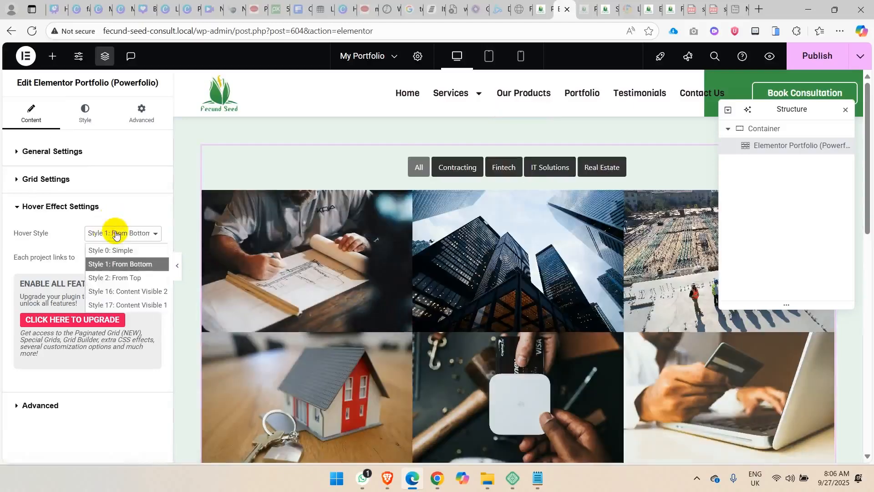
click(132, 296)
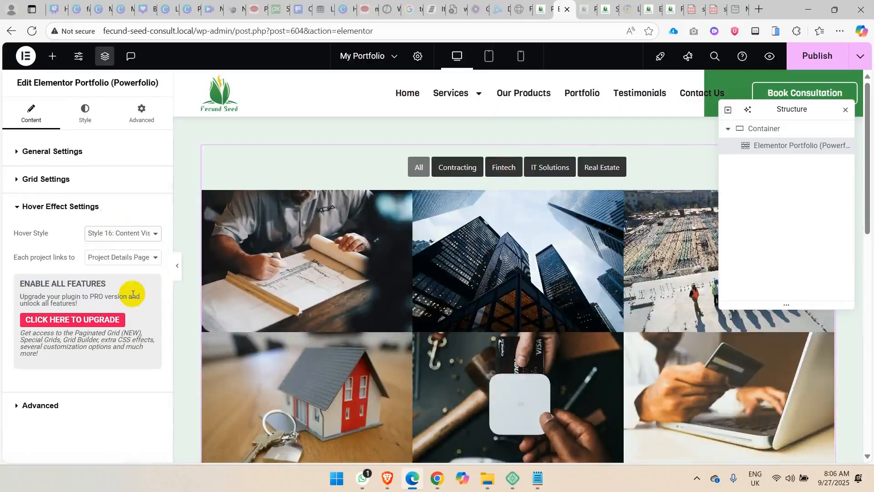
click(140, 235)
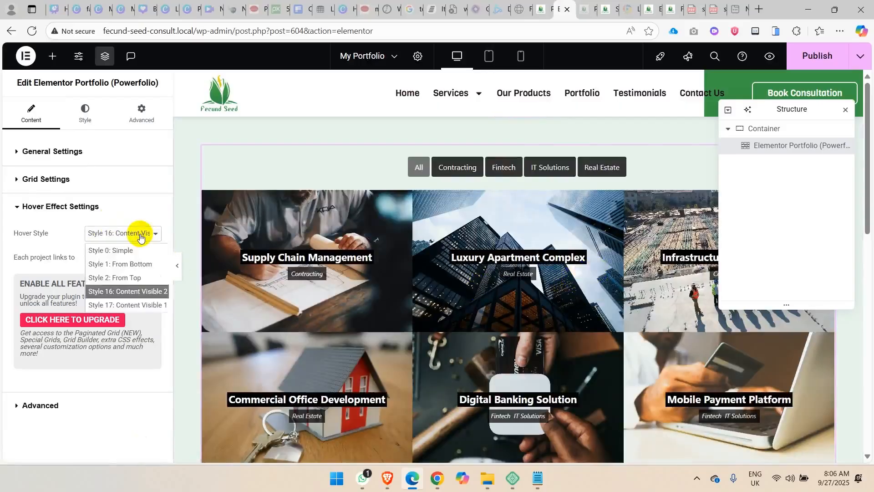
click(137, 308)
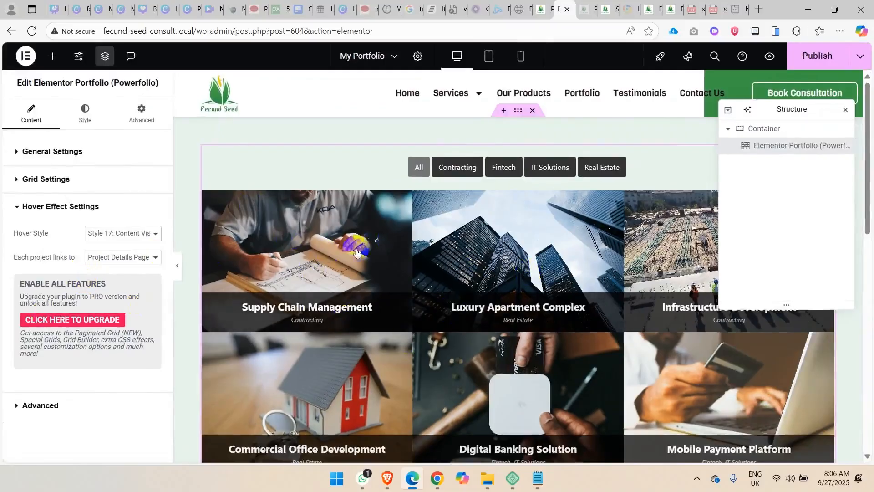
click(113, 233)
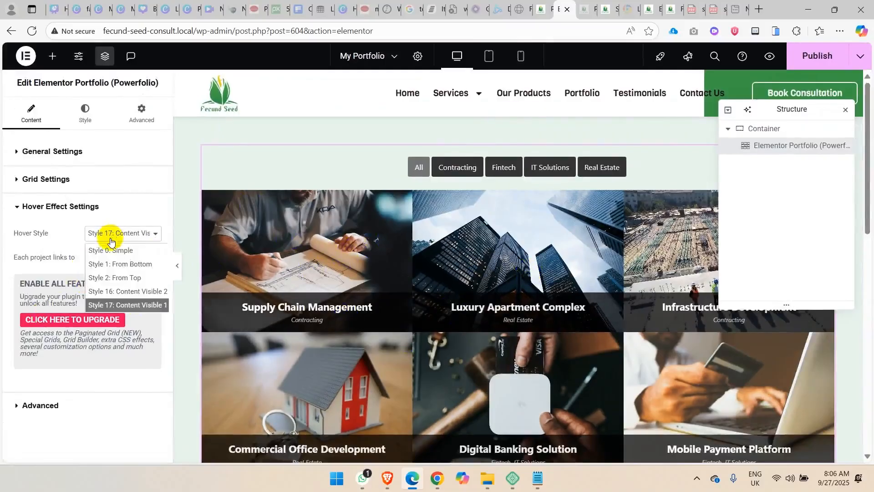
click(132, 263)
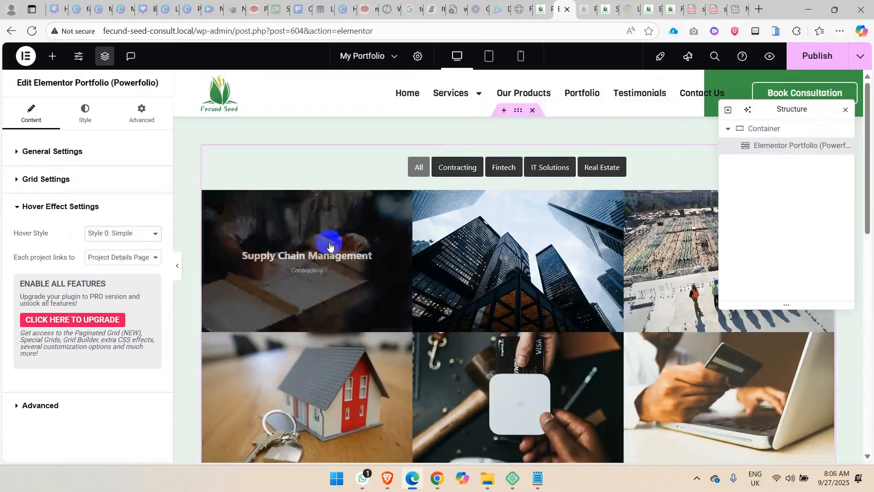
Review the options for what each project links to, keeping Project Details Page, and check the widget's advanced Custom JS settings.
click(122, 258)
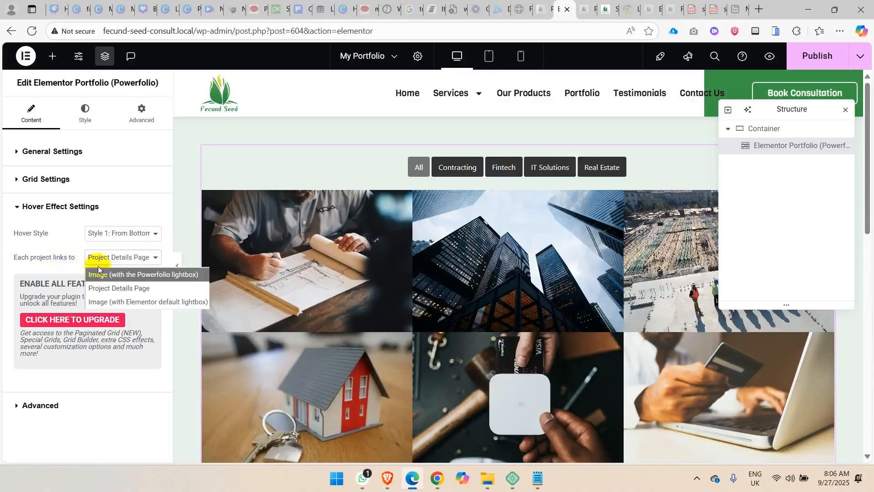
click(155, 290)
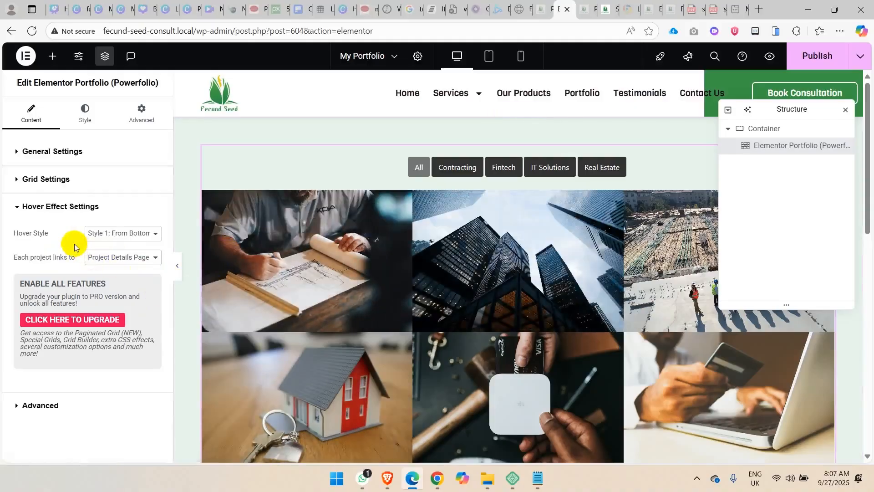
click(155, 258)
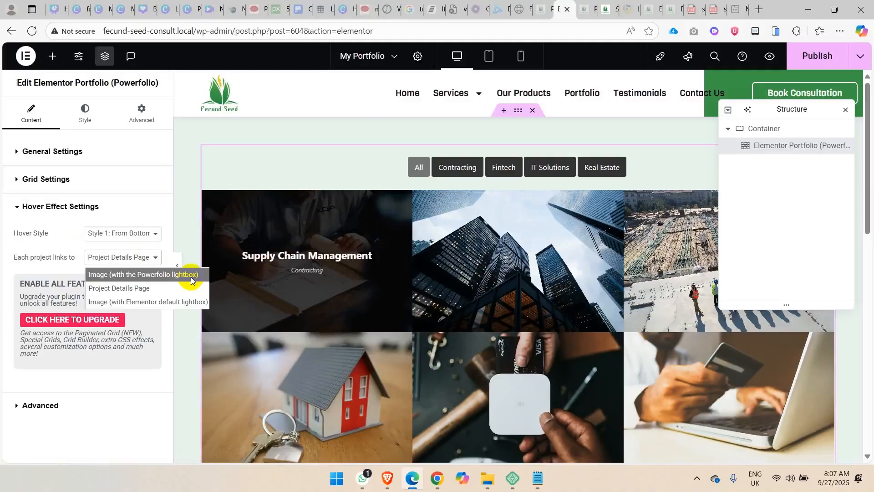
click(58, 256)
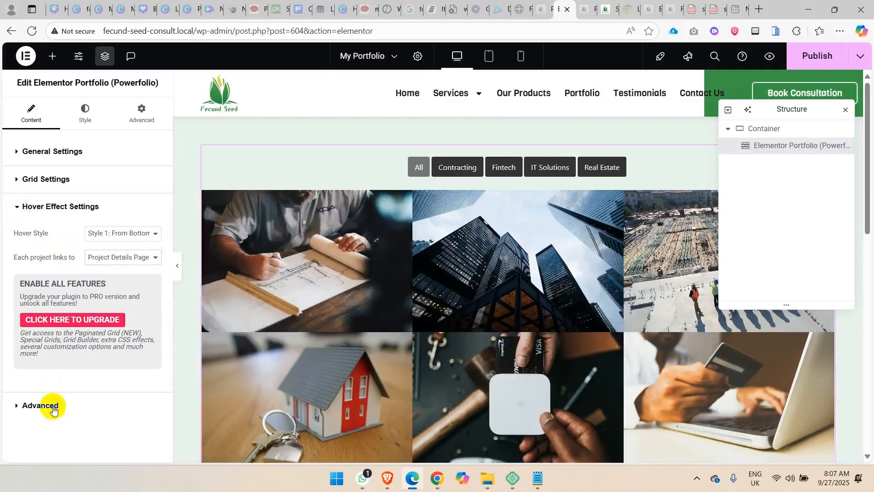
click(50, 407)
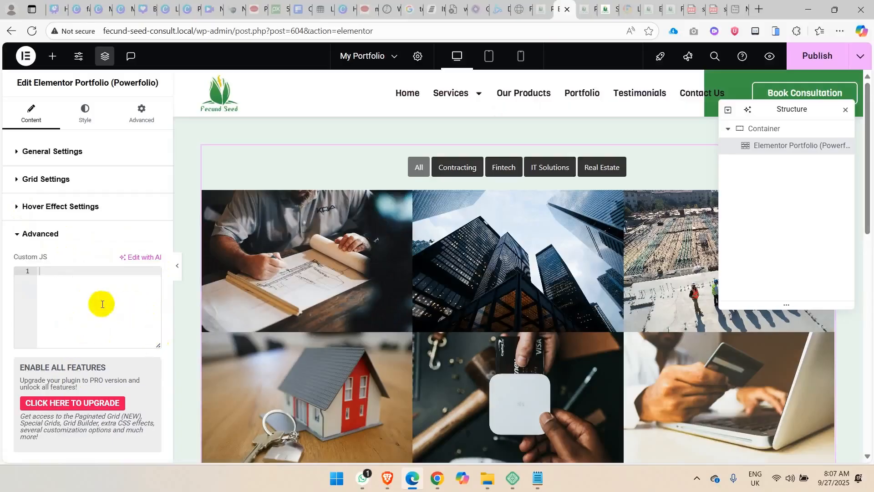
Try a classic green background with reduced opacity, #3A97458F, on the portfolio items, and clear the color and background type again.
click(88, 120)
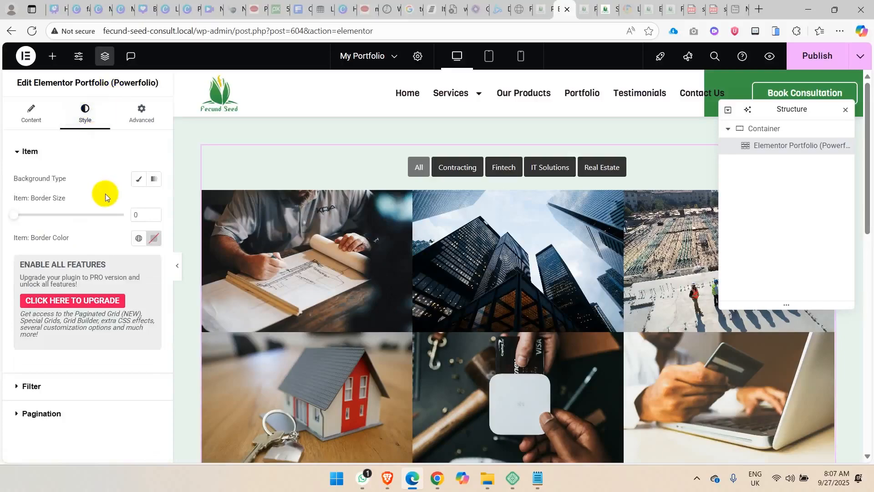
click(138, 181)
click(140, 200)
click(54, 254)
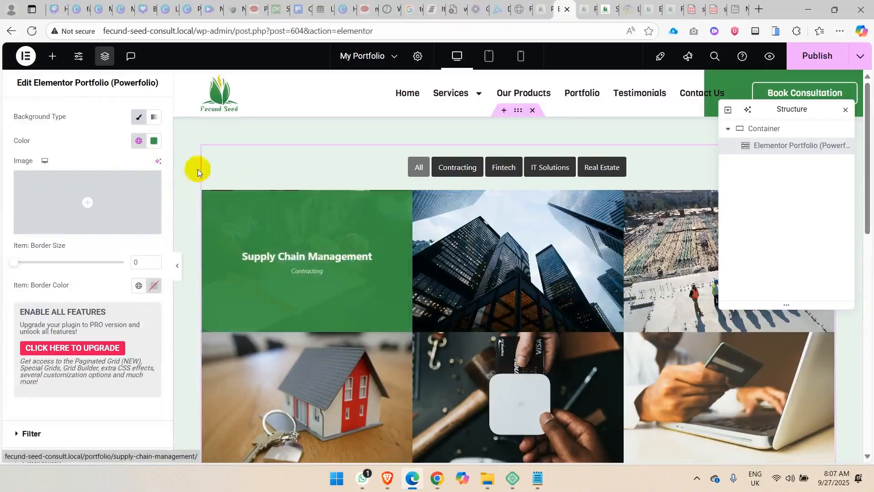
click(153, 141)
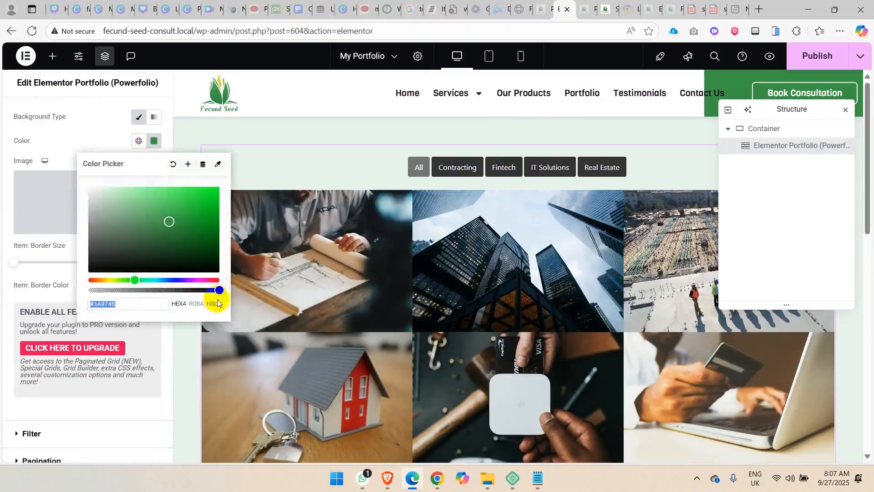
drag(220, 291, 162, 290)
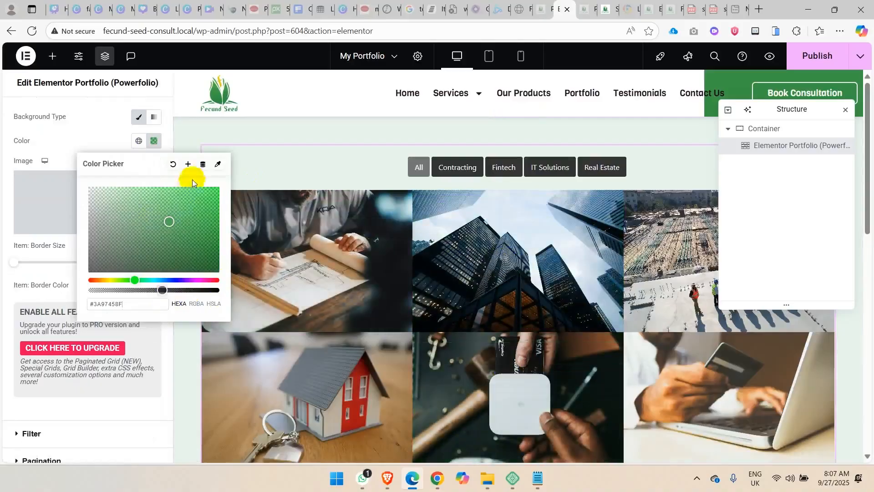
click(171, 164)
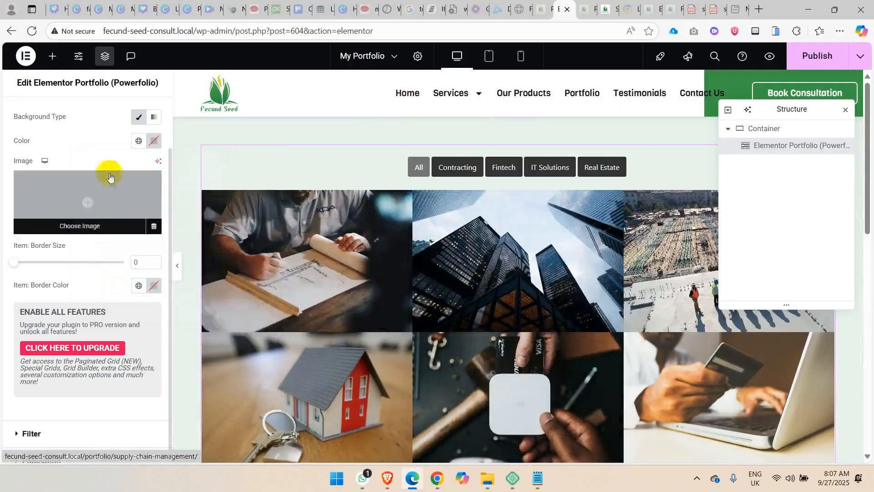
click(139, 116)
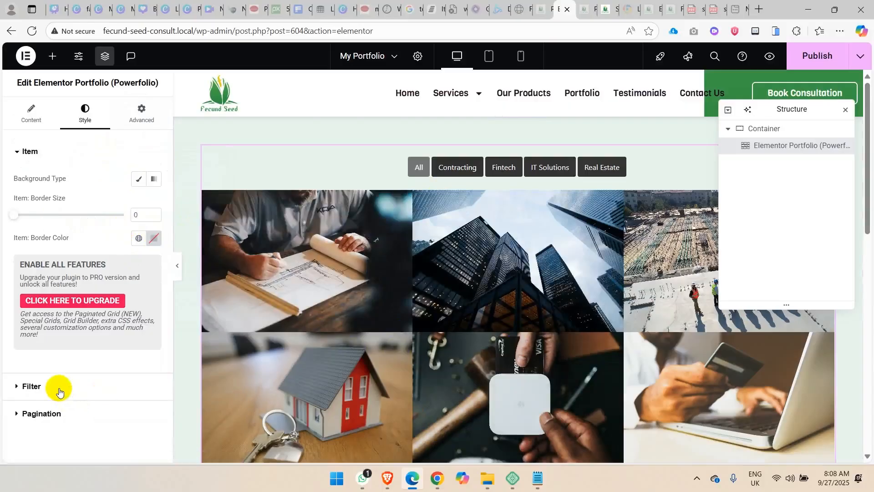
Check which style options the Filter and Pagination sections of the portfolio widget offer.
click(58, 390)
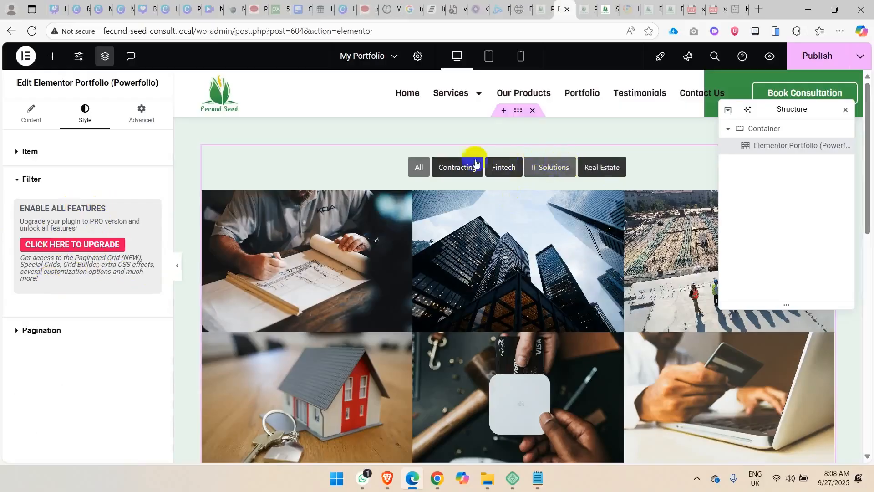
click(36, 181)
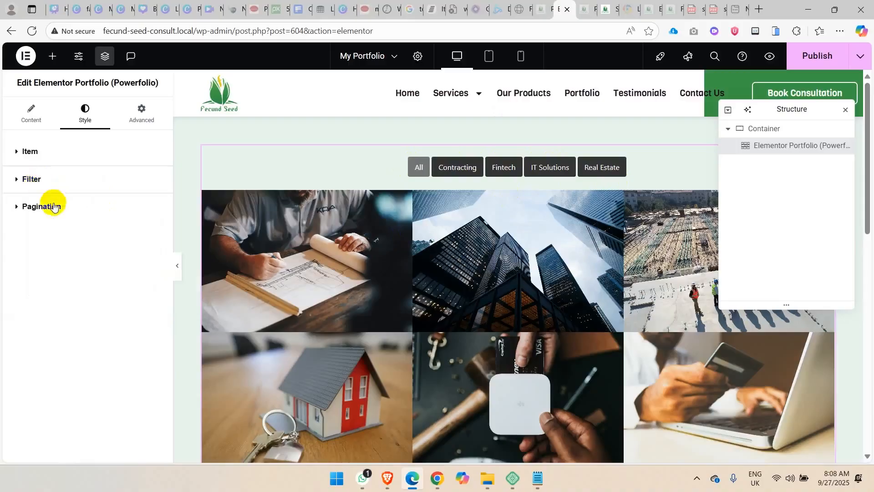
click(51, 206)
click(54, 205)
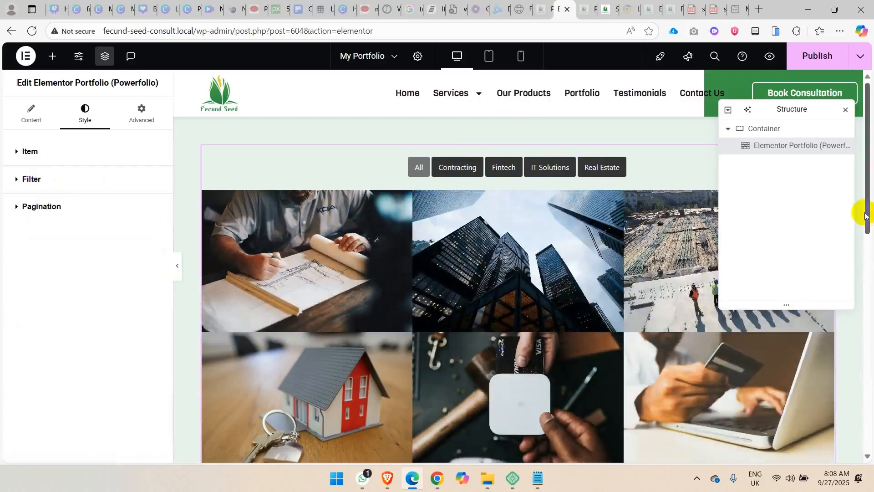
Publish the My Portfolio page and open its preview.
drag(865, 214, 871, 195)
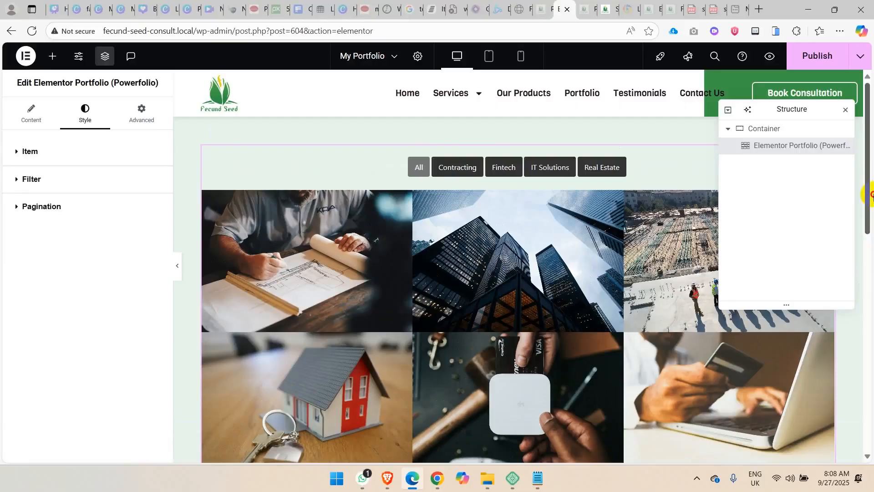
click(813, 57)
click(771, 57)
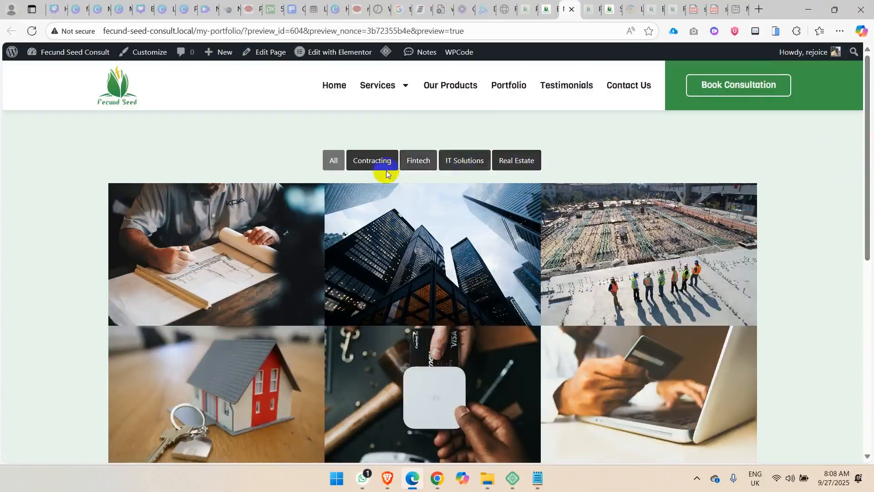
Test the Contracting, Fintech, IT Solutions and Real Estate filters on the previewed page and return to All.
click(370, 160)
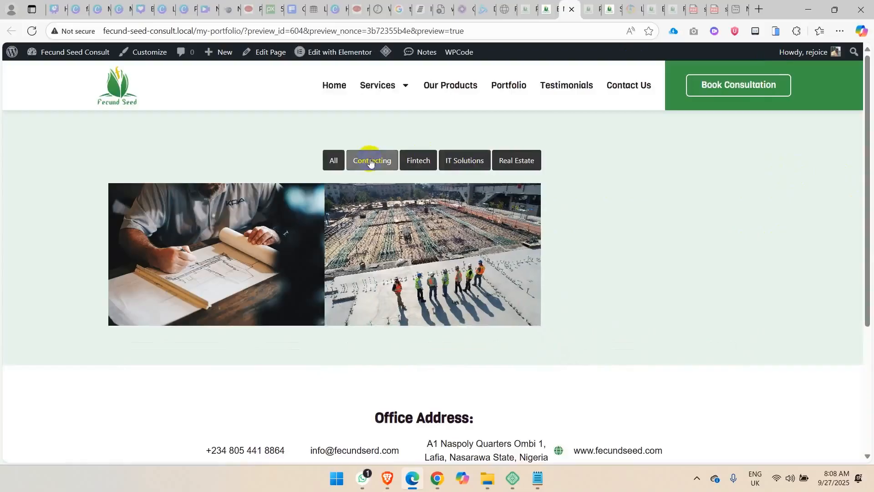
click(417, 161)
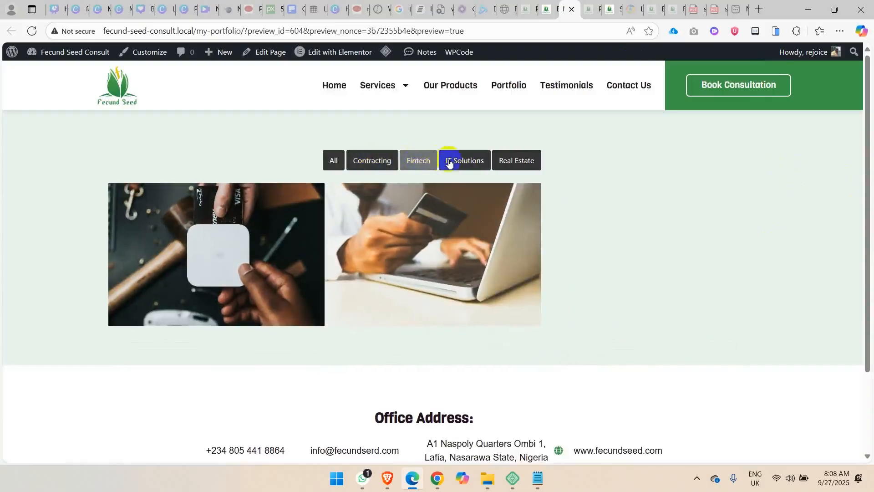
click(450, 162)
click(514, 164)
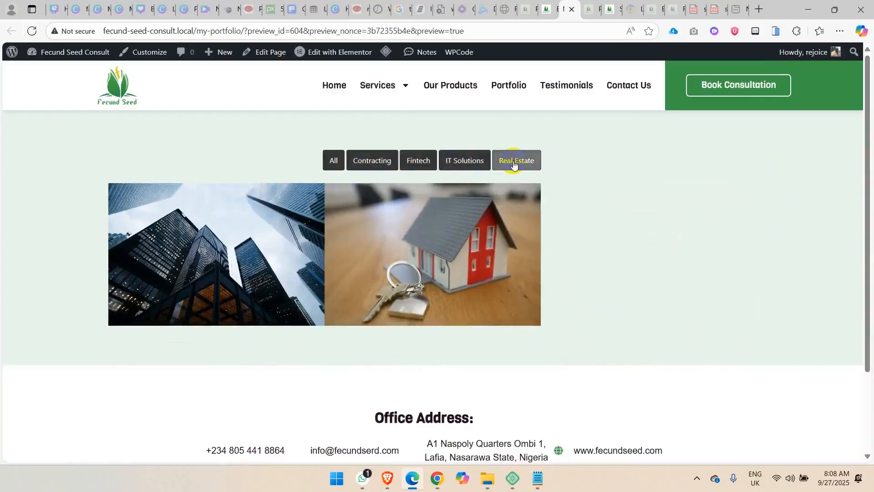
click(334, 162)
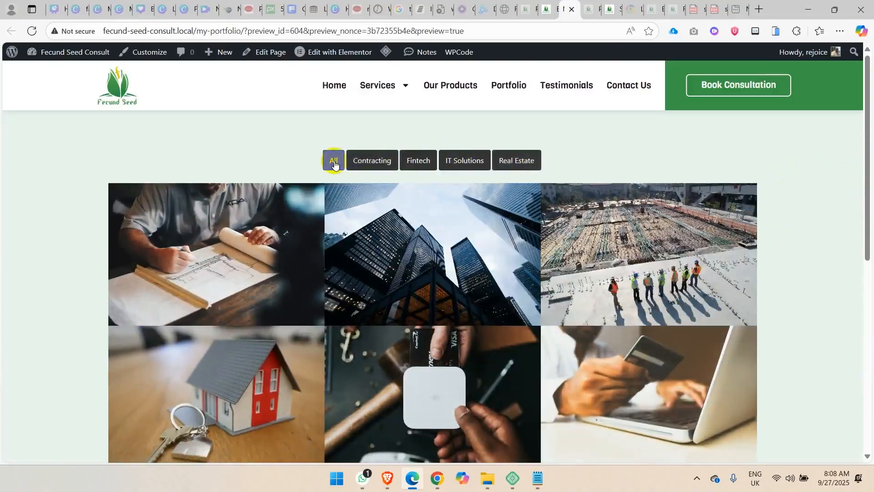